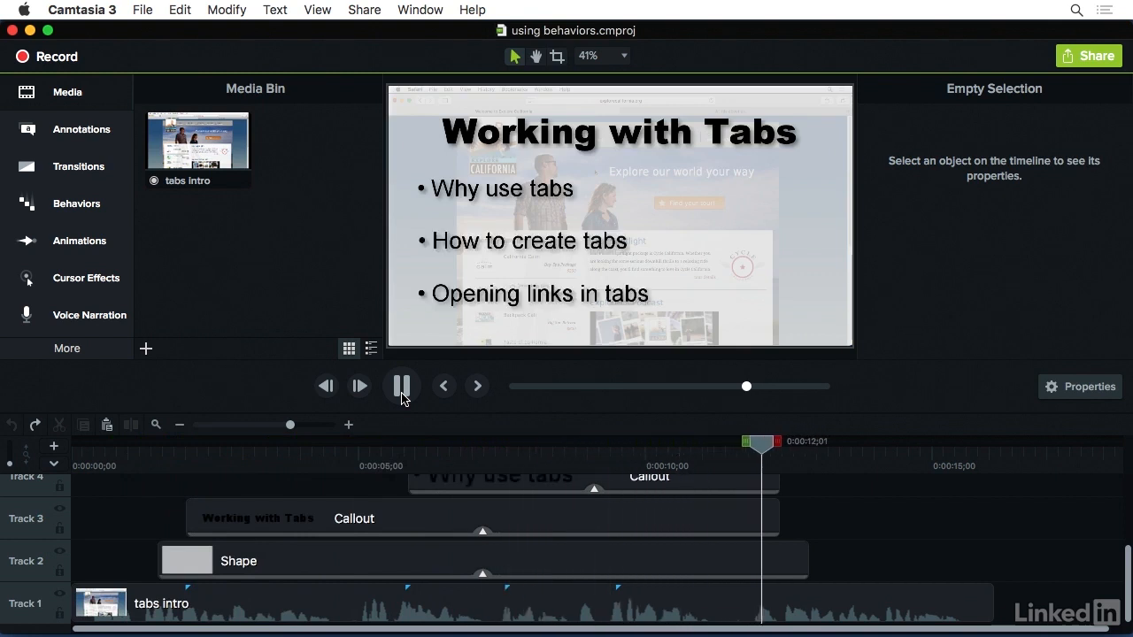
Play through the tabs intro, then inspect the shape, title callout and first bullet callout around 0:00:09;25
click(402, 387)
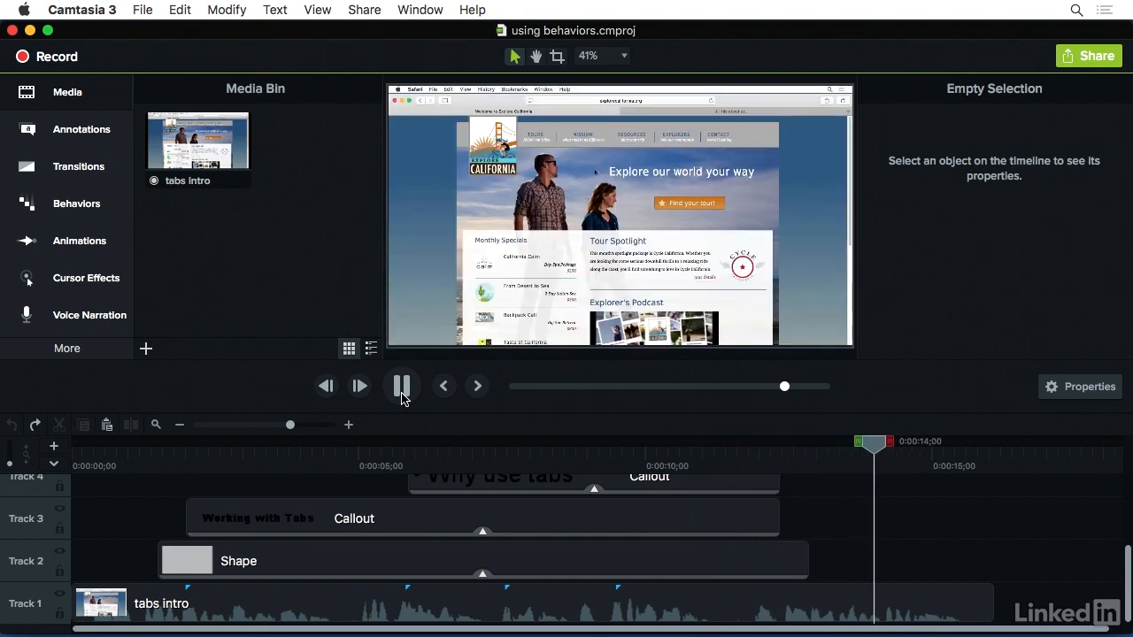
click(635, 466)
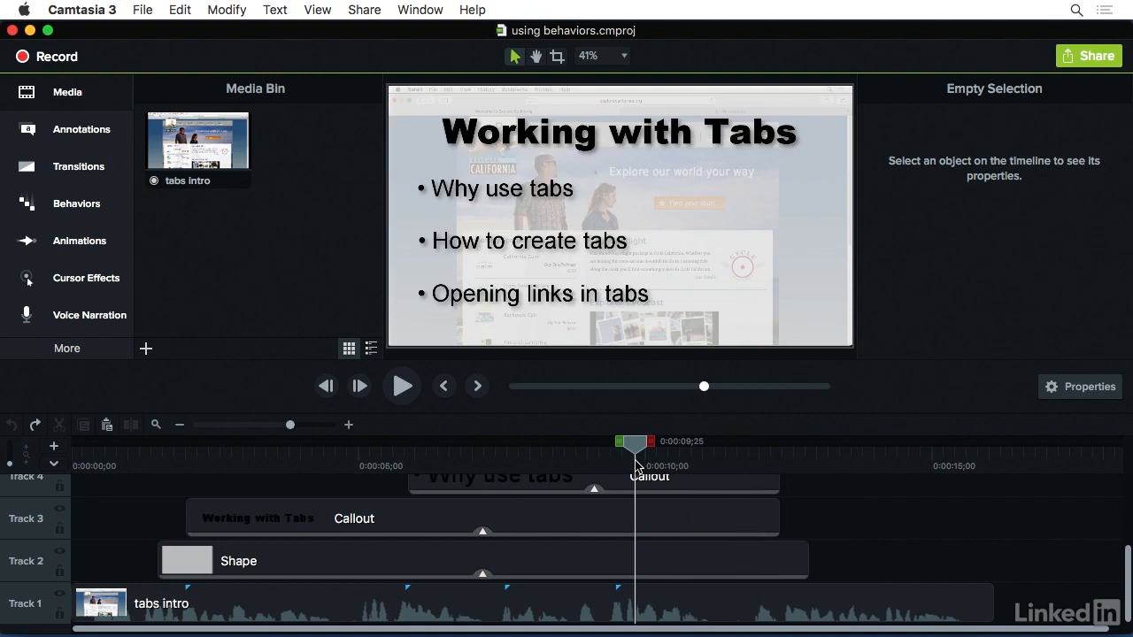
click(644, 560)
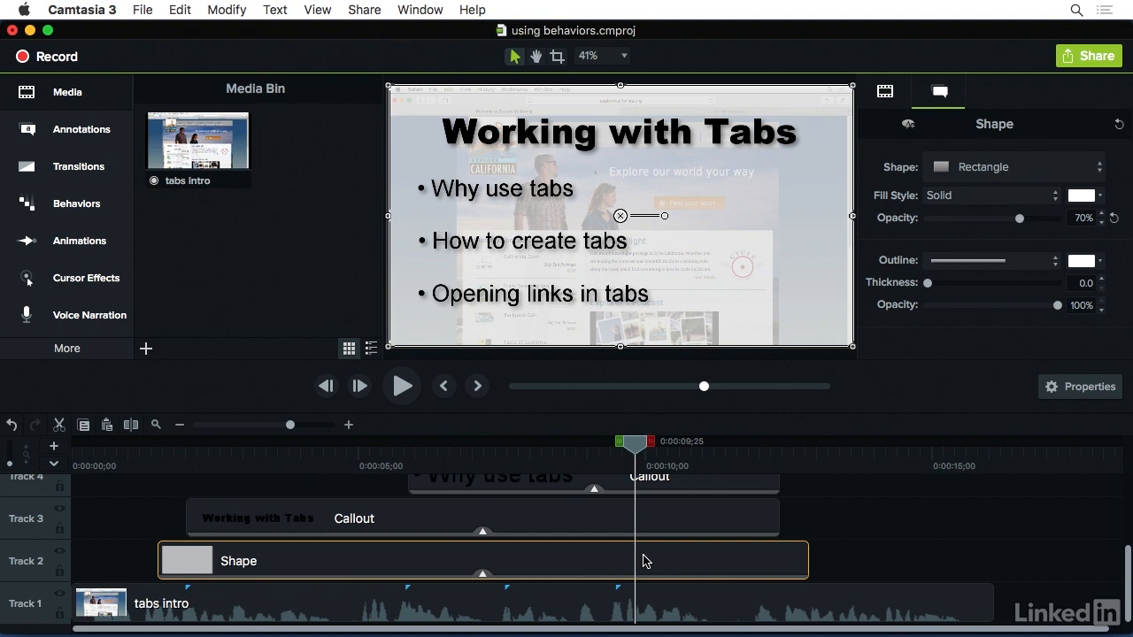
click(643, 523)
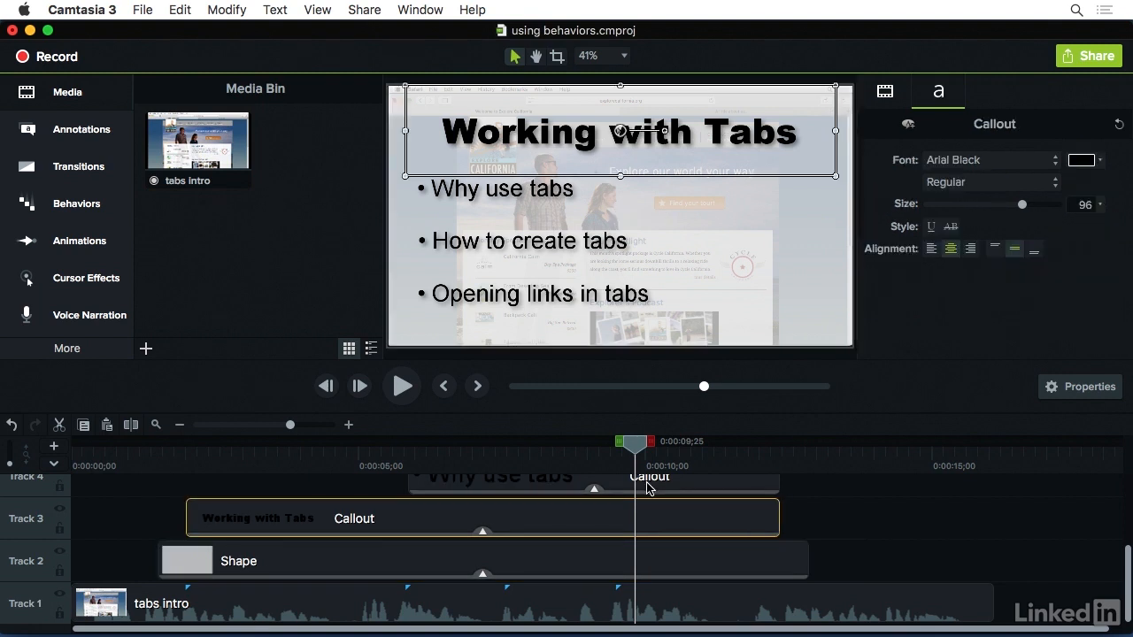
click(649, 488)
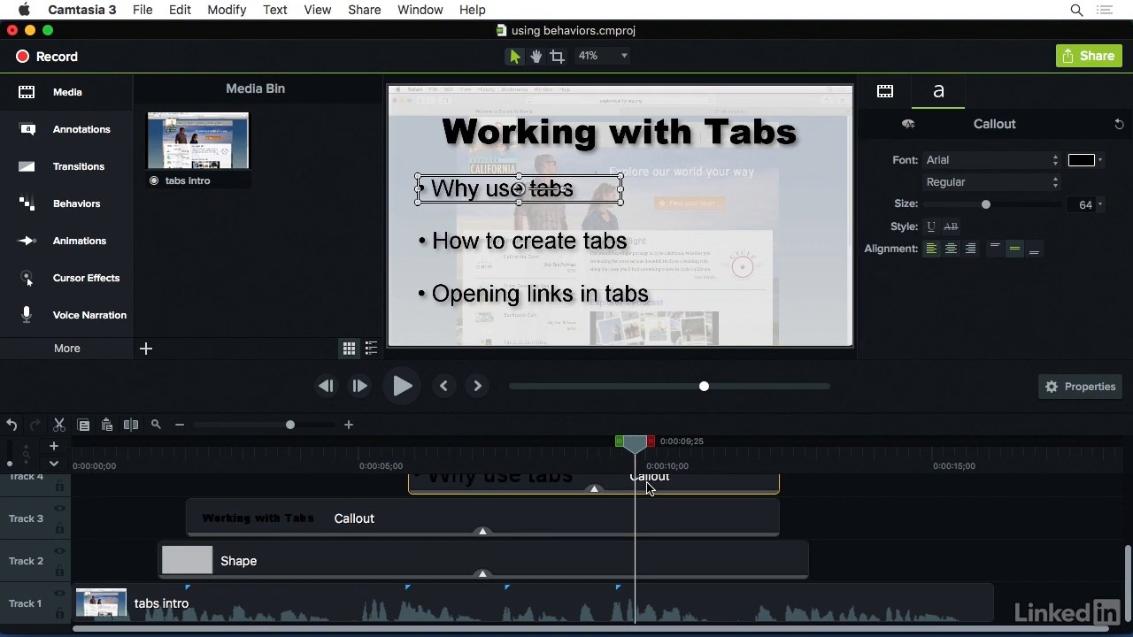
Apply the Fade behavior to the Shape clip on Track 2 and preview its start
click(505, 558)
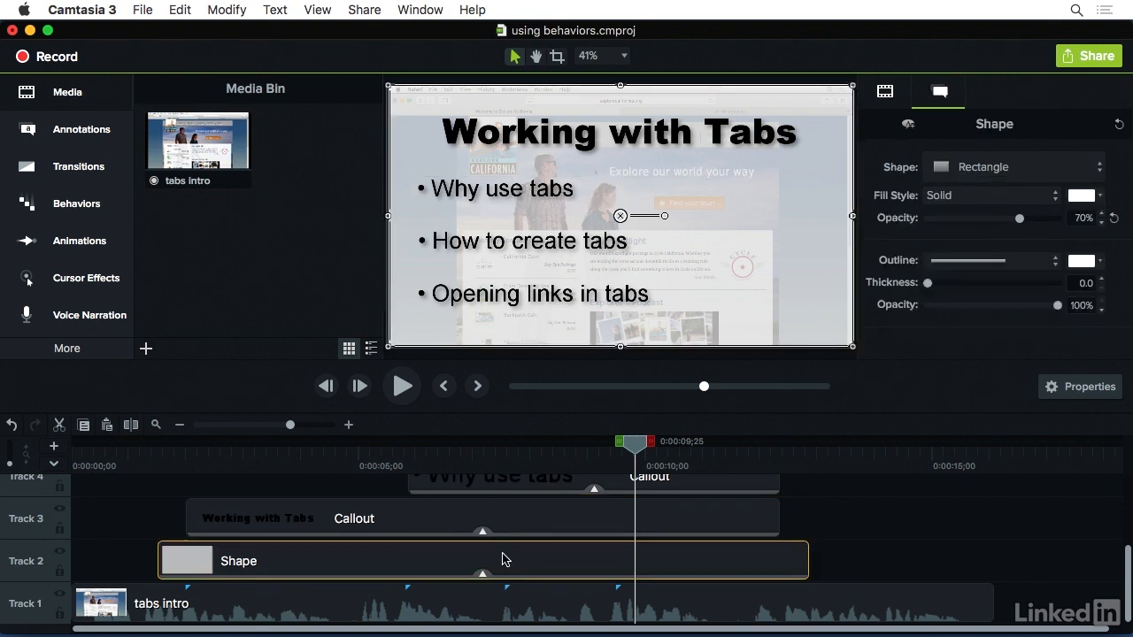
click(81, 214)
drag(278, 159, 322, 560)
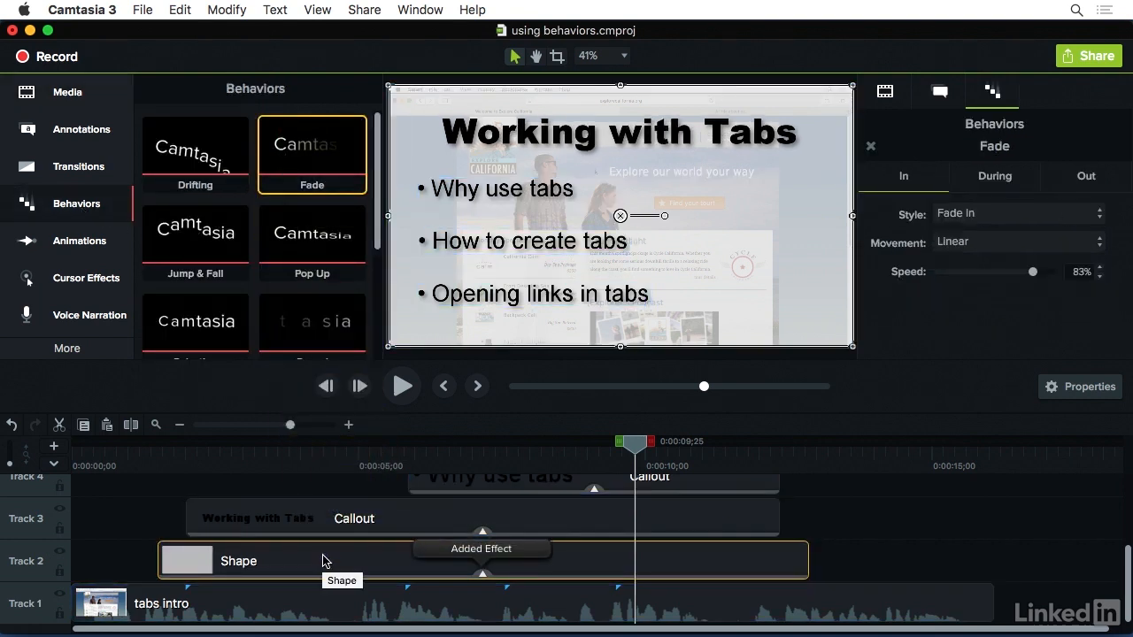
click(145, 447)
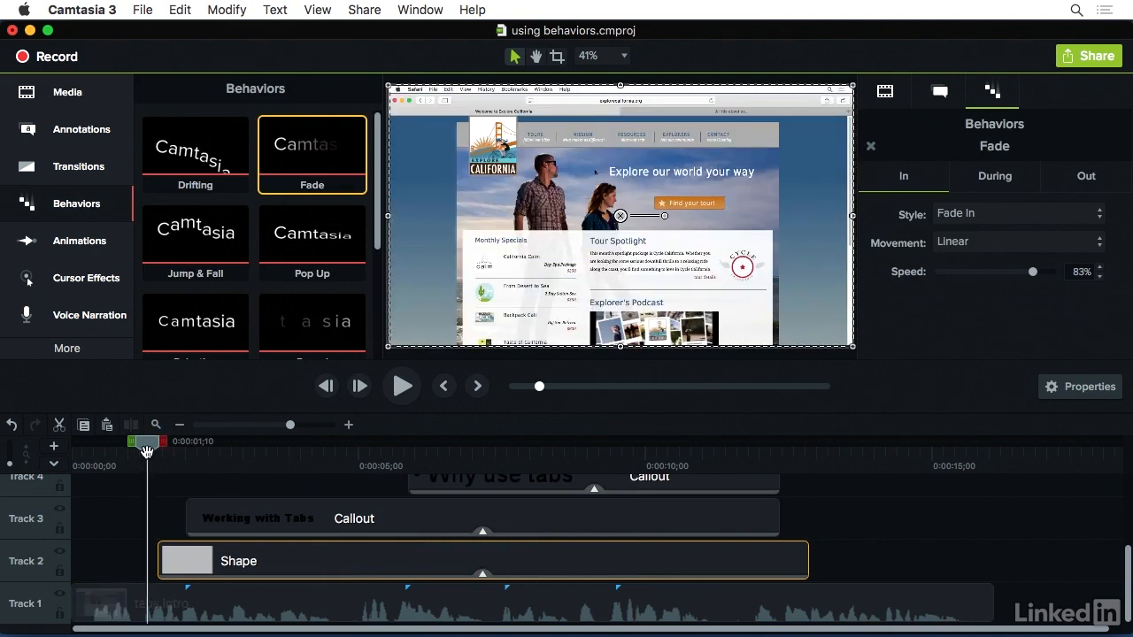
drag(147, 449, 260, 463)
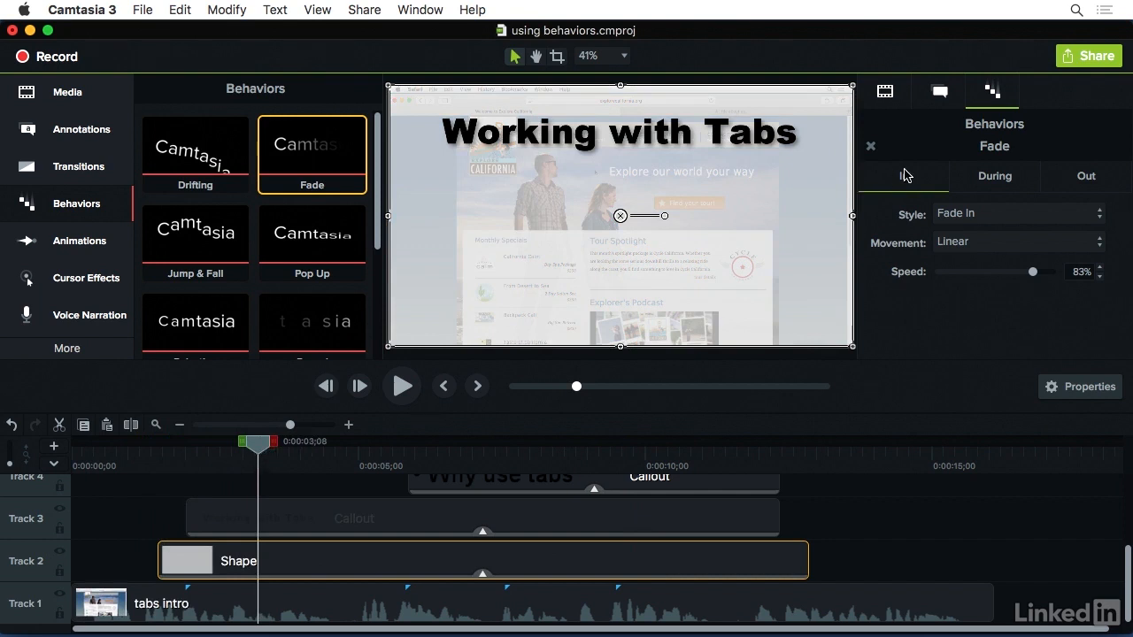
Increase the shape's Fade In speed to 90% and then 93%, previewing the fade after each change
click(1101, 268)
click(1101, 268)
click(1101, 268)
click(1100, 268)
click(130, 457)
drag(131, 447, 198, 452)
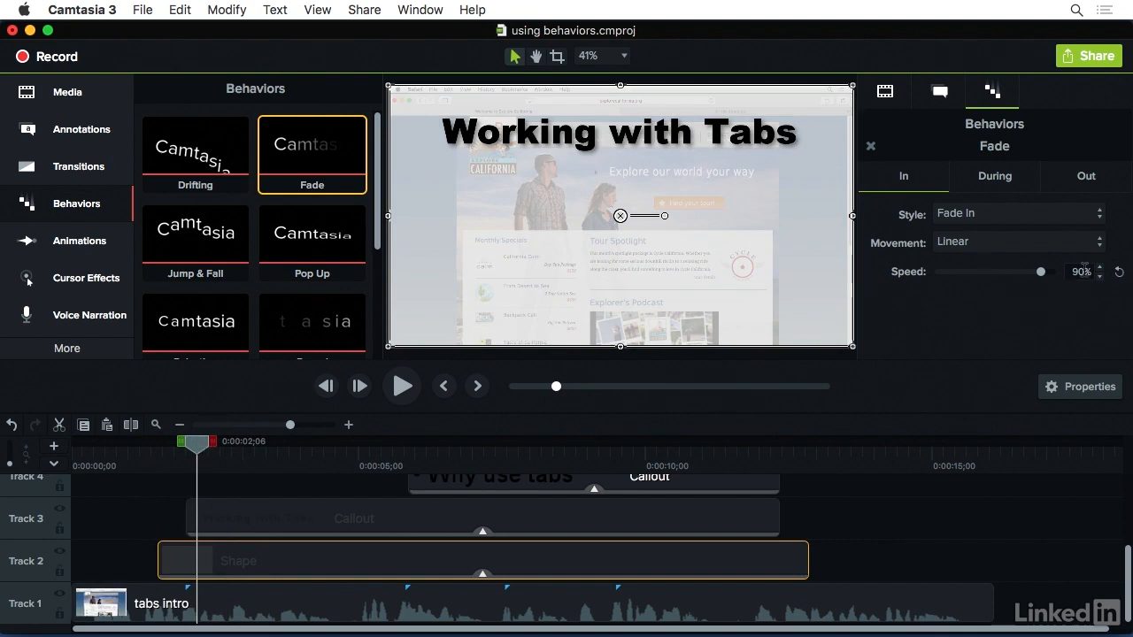
click(1100, 268)
click(1100, 268)
click(139, 455)
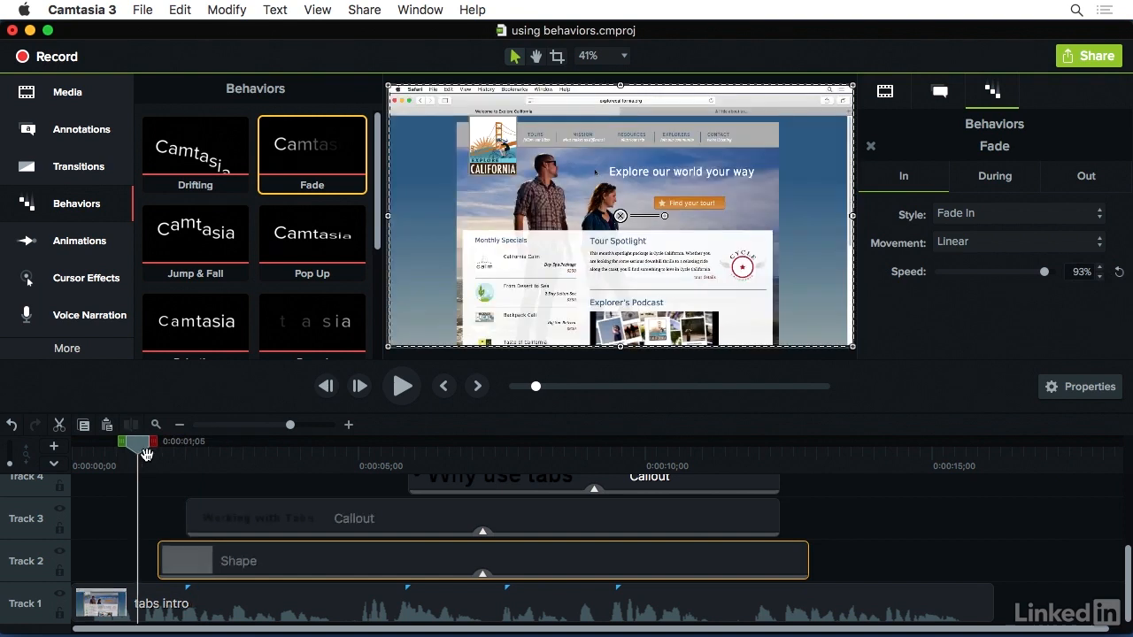
drag(144, 454, 194, 455)
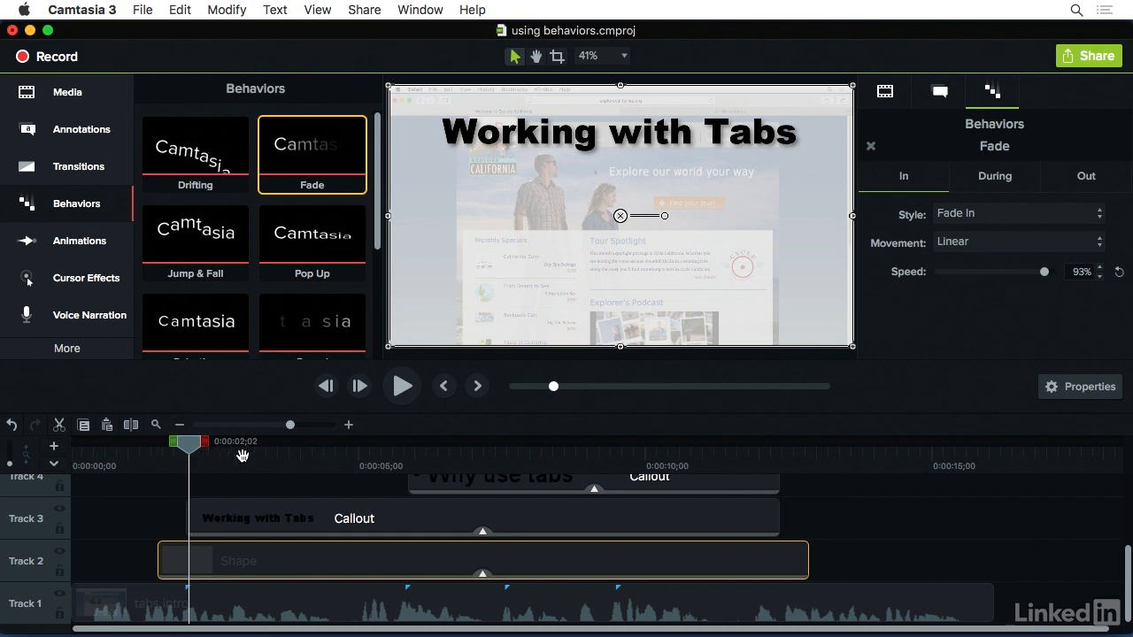
Apply the Pop Up behavior to the Working with Tabs callout on Track 3 and preview its entrance
click(294, 522)
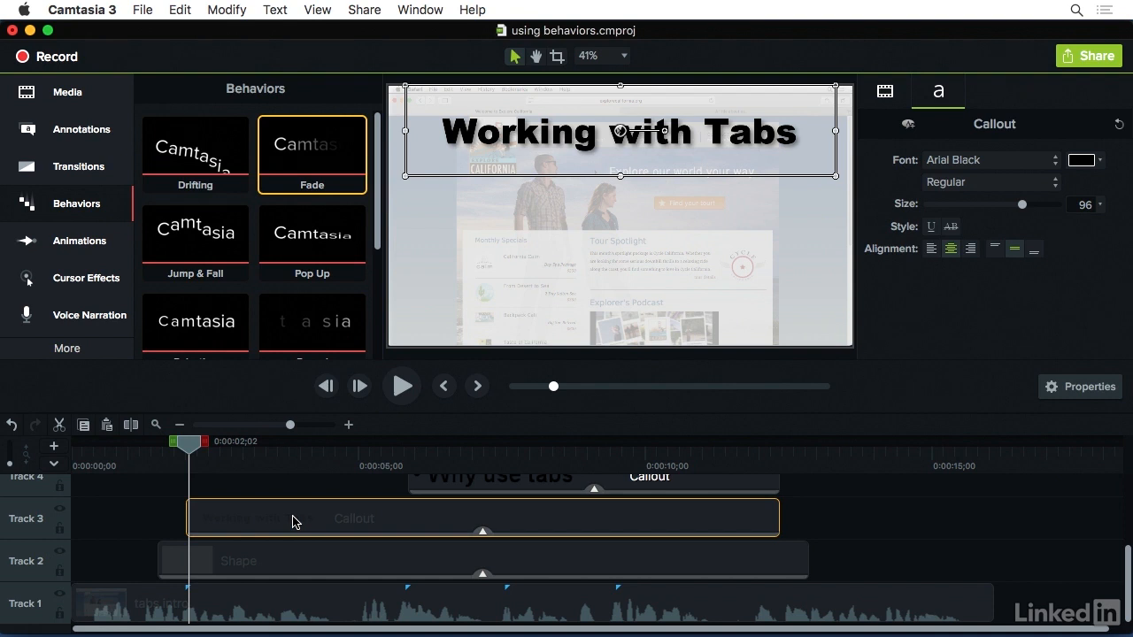
drag(298, 245, 272, 527)
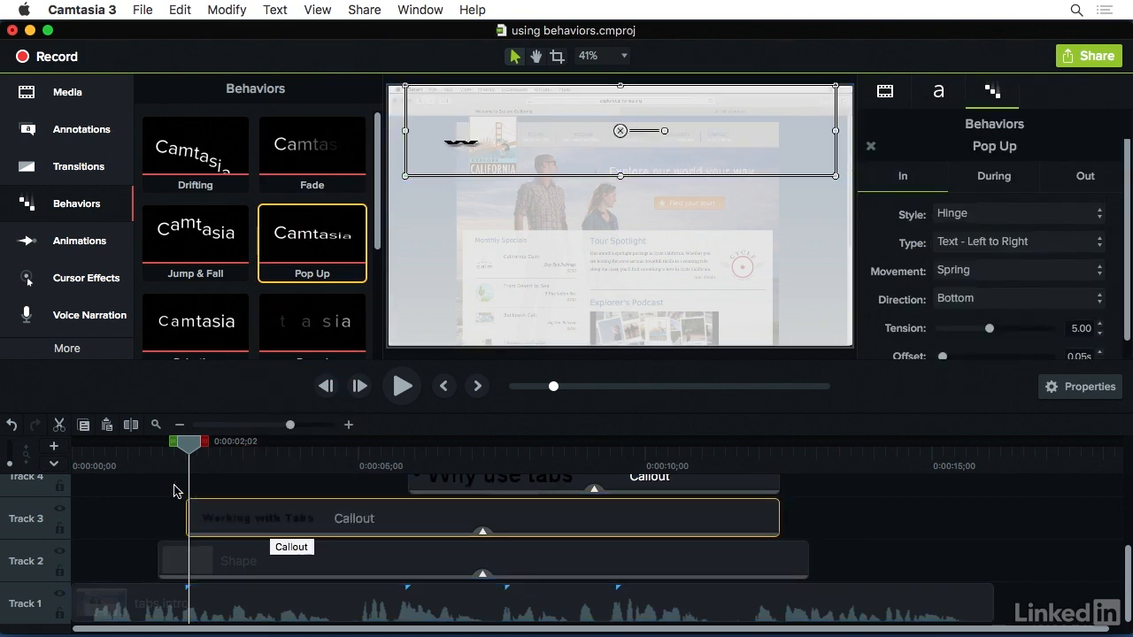
drag(187, 447, 258, 460)
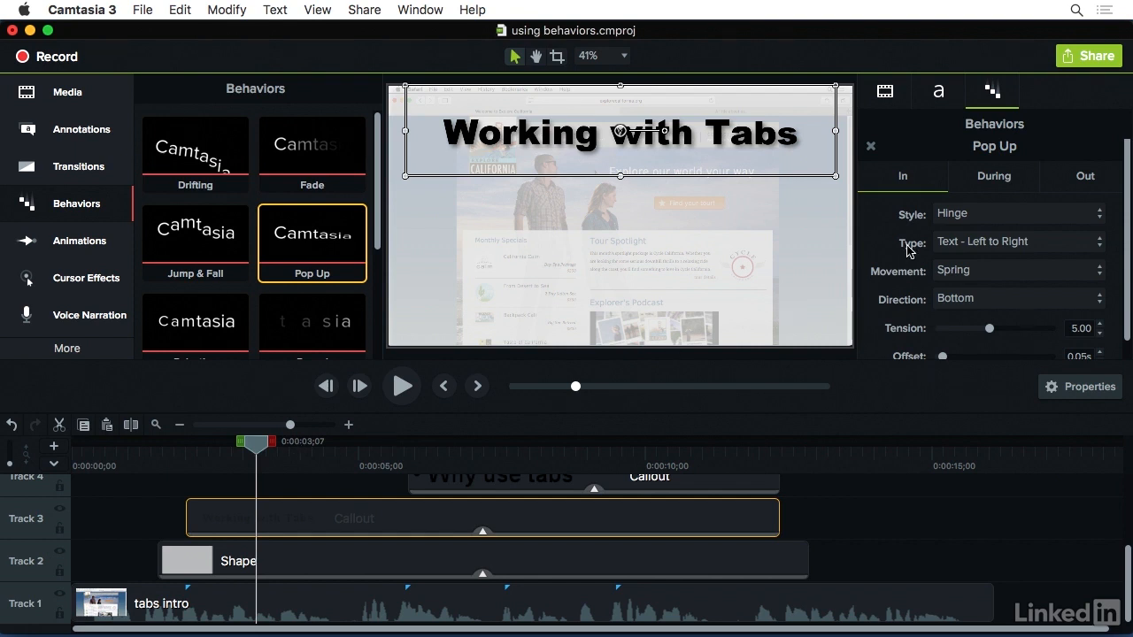
Set the title callout's Pop Up entrance direction to Top and preview the result
click(1012, 299)
click(1012, 284)
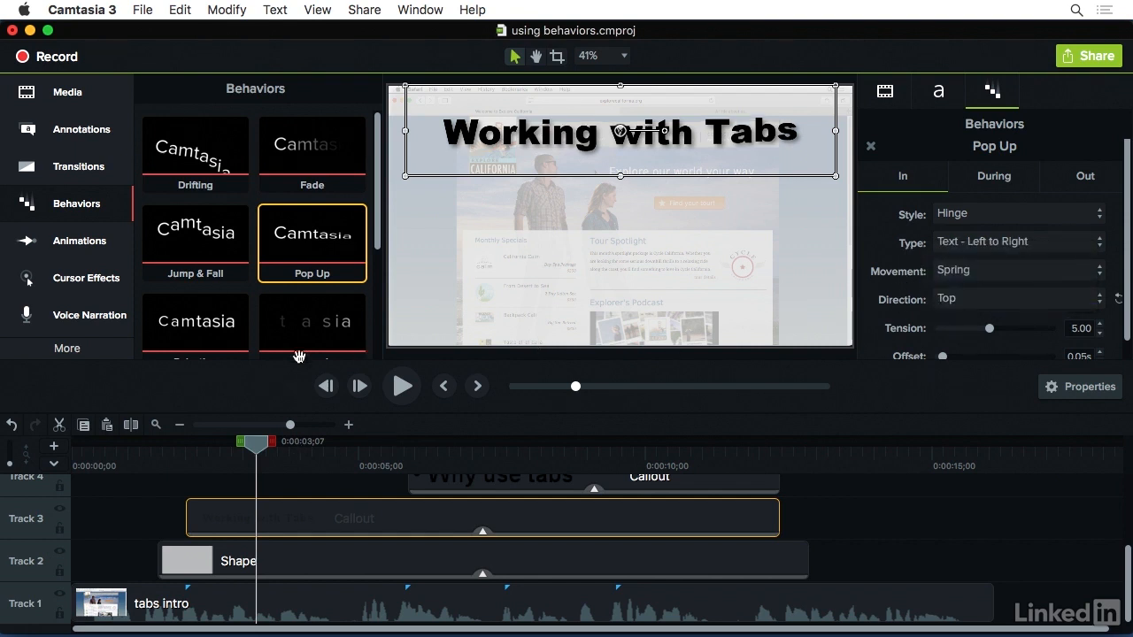
drag(167, 454, 250, 458)
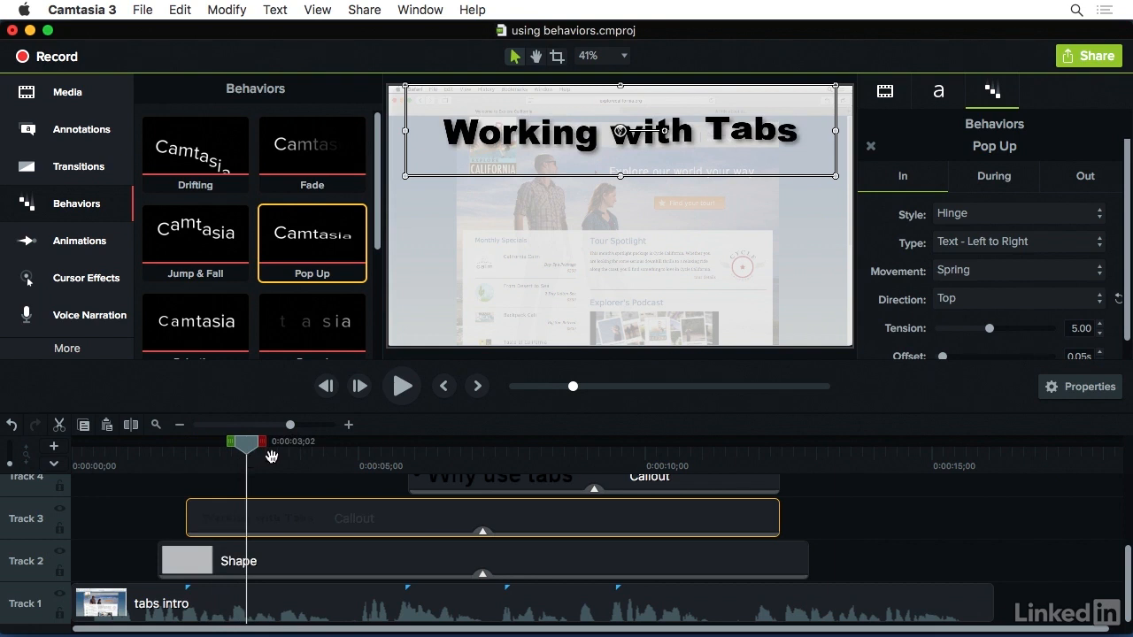
Set the title's Pop Up entrance type to Text - Random and preview the animation through 0:00:06;28
click(1007, 243)
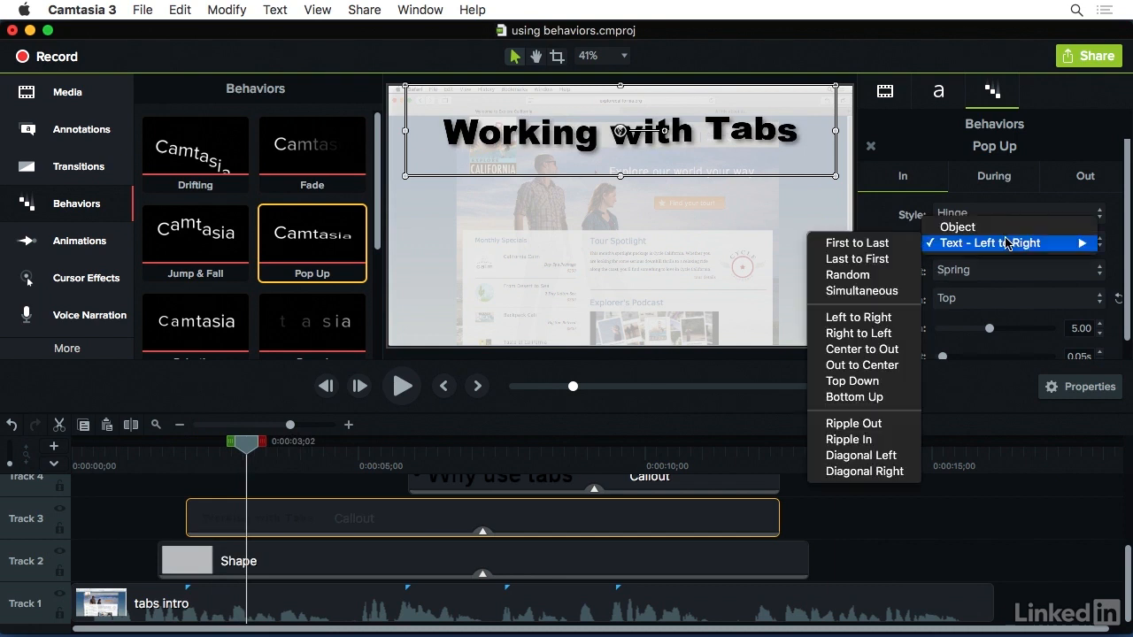
click(873, 281)
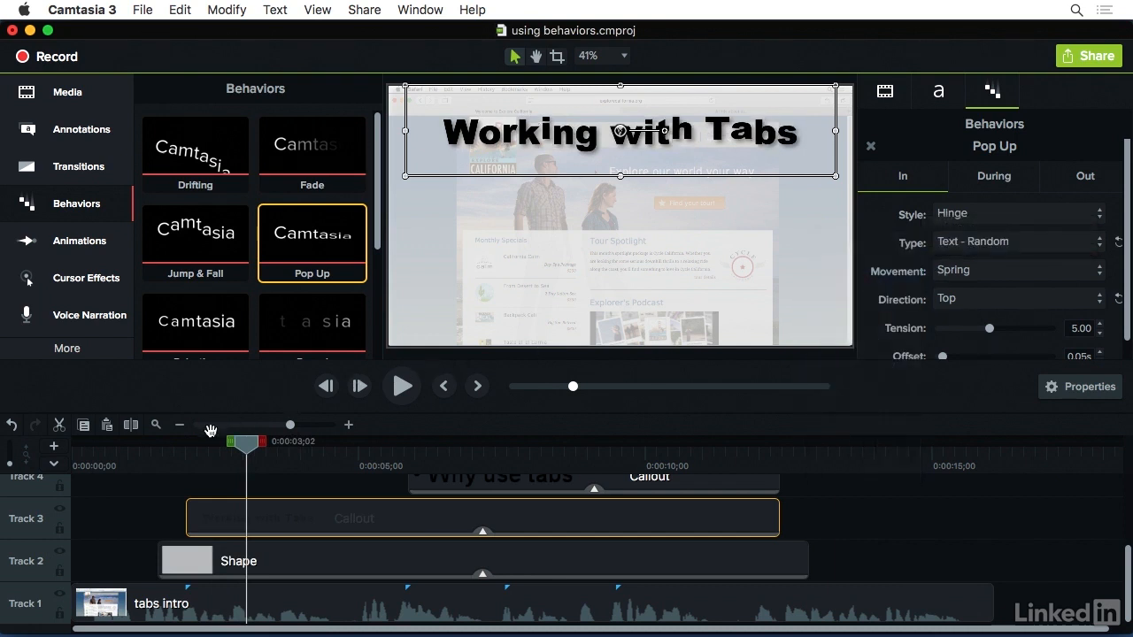
drag(178, 443, 245, 458)
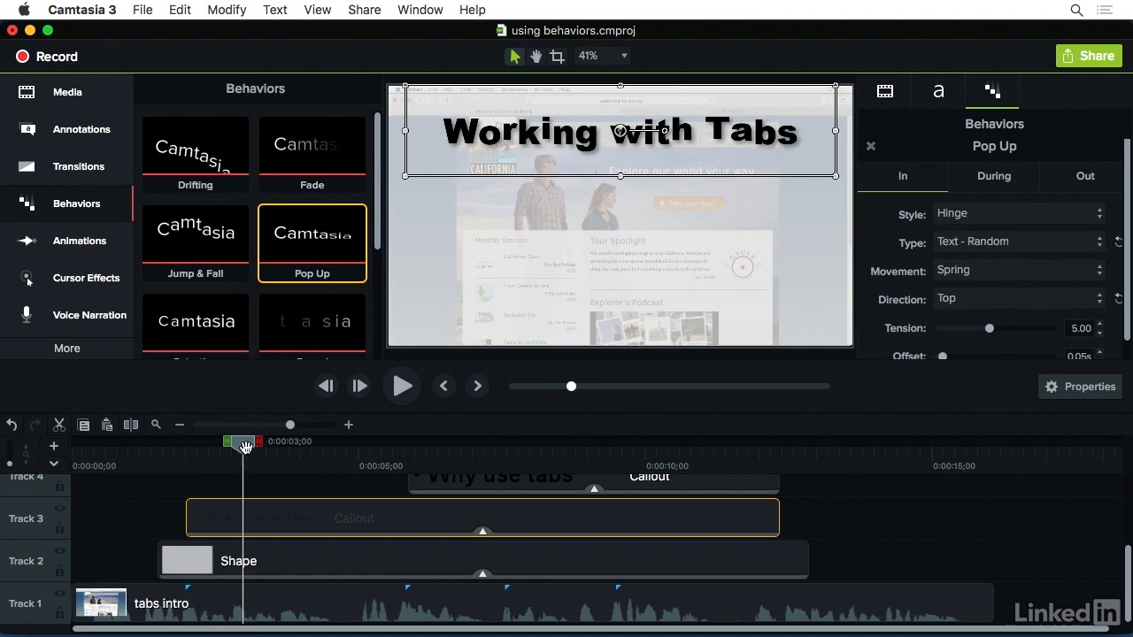
drag(246, 446, 471, 469)
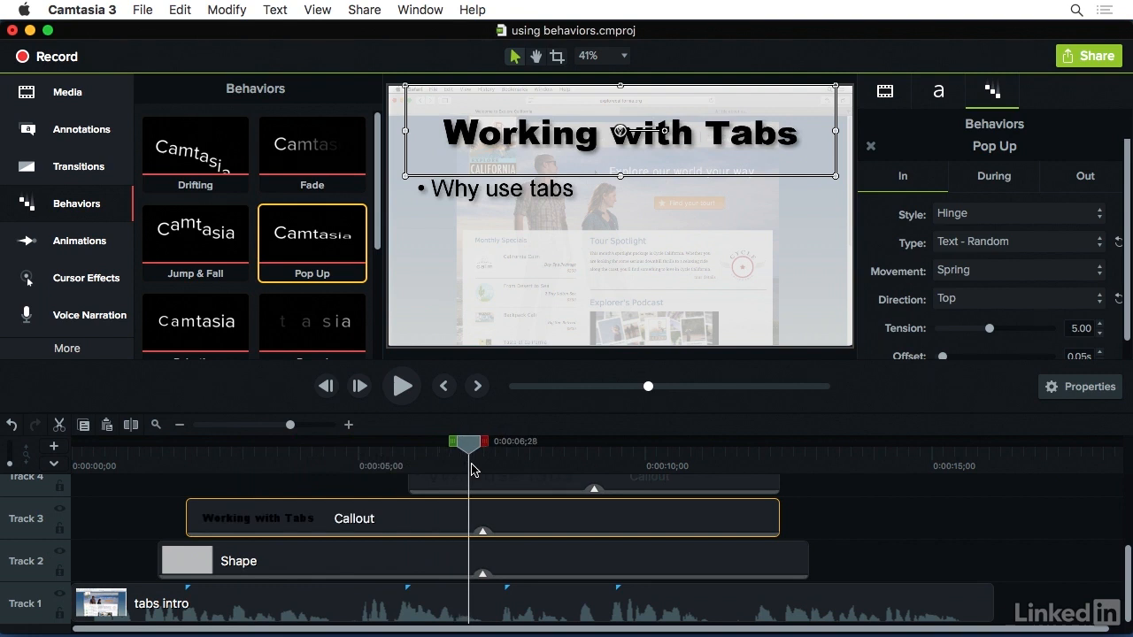
Set the title's Pop Up style to None for both During and Out, and preview through the end of the slide
click(998, 177)
click(996, 216)
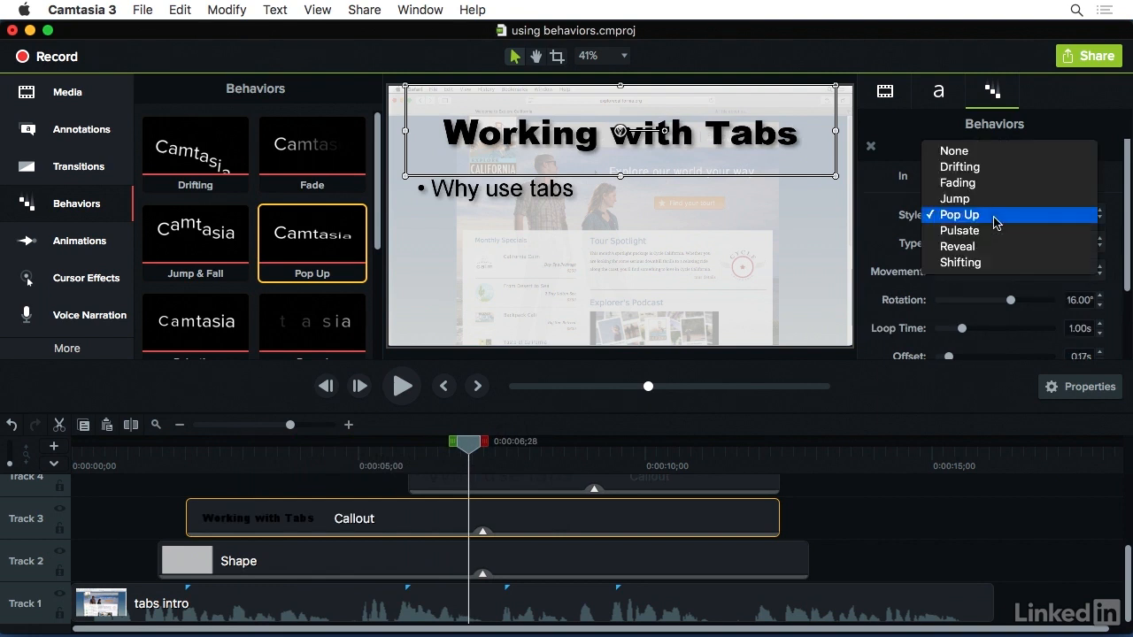
click(991, 152)
click(1072, 181)
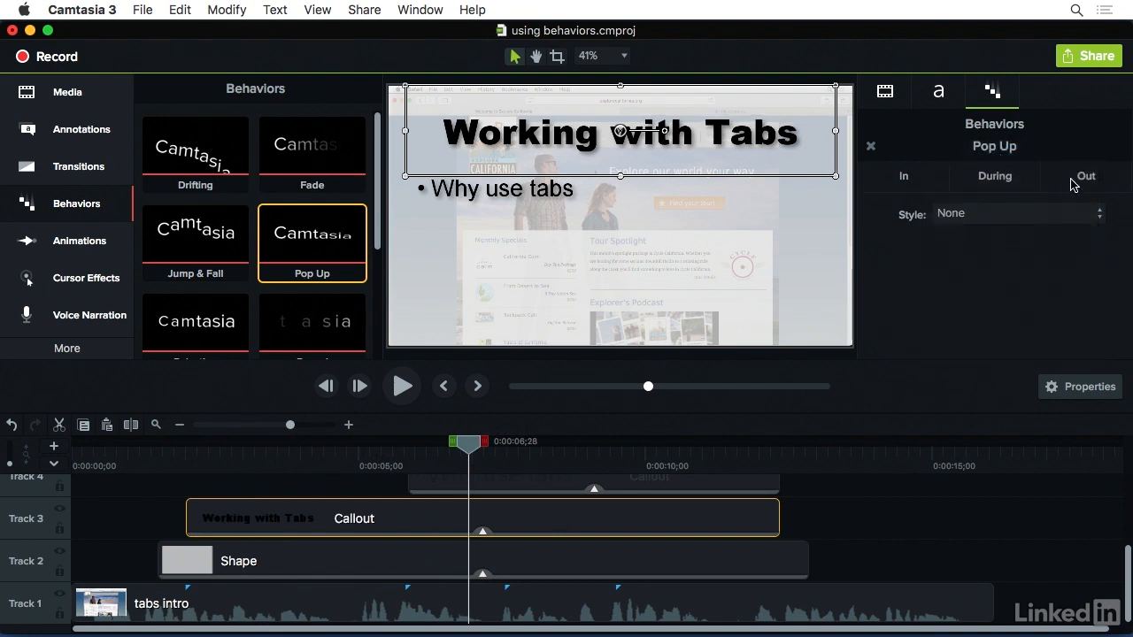
click(1044, 215)
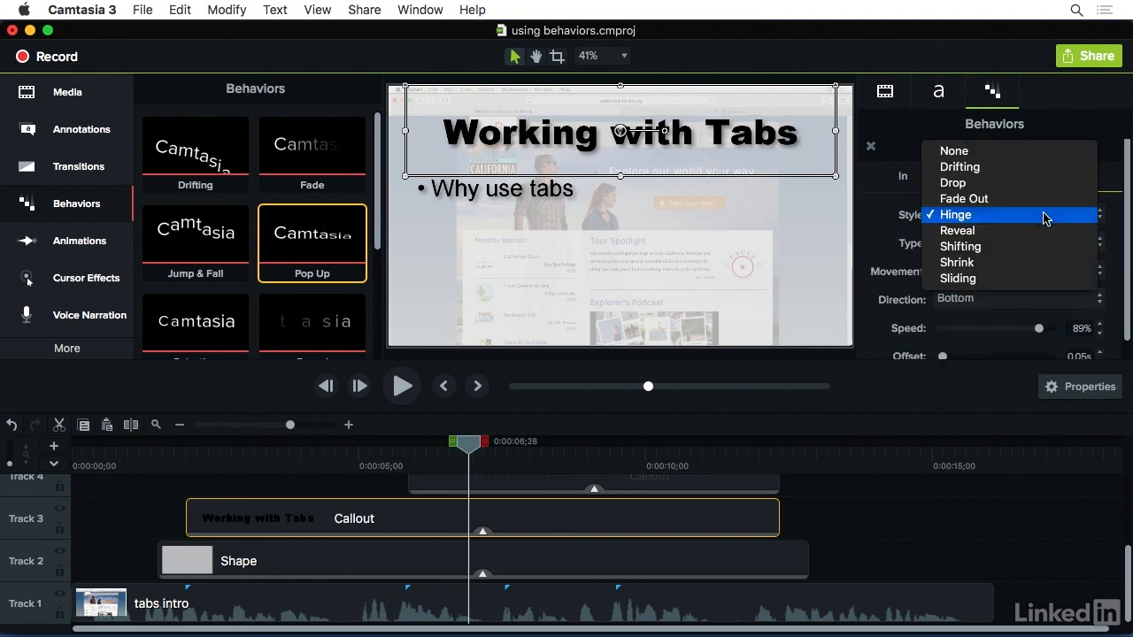
click(1030, 154)
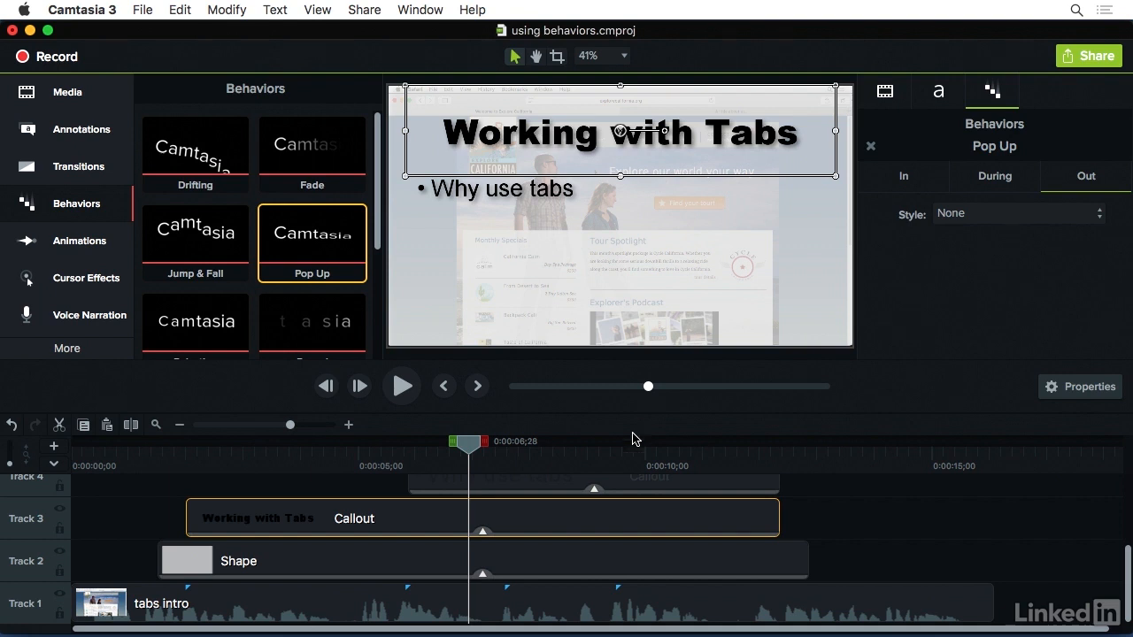
drag(470, 459, 810, 450)
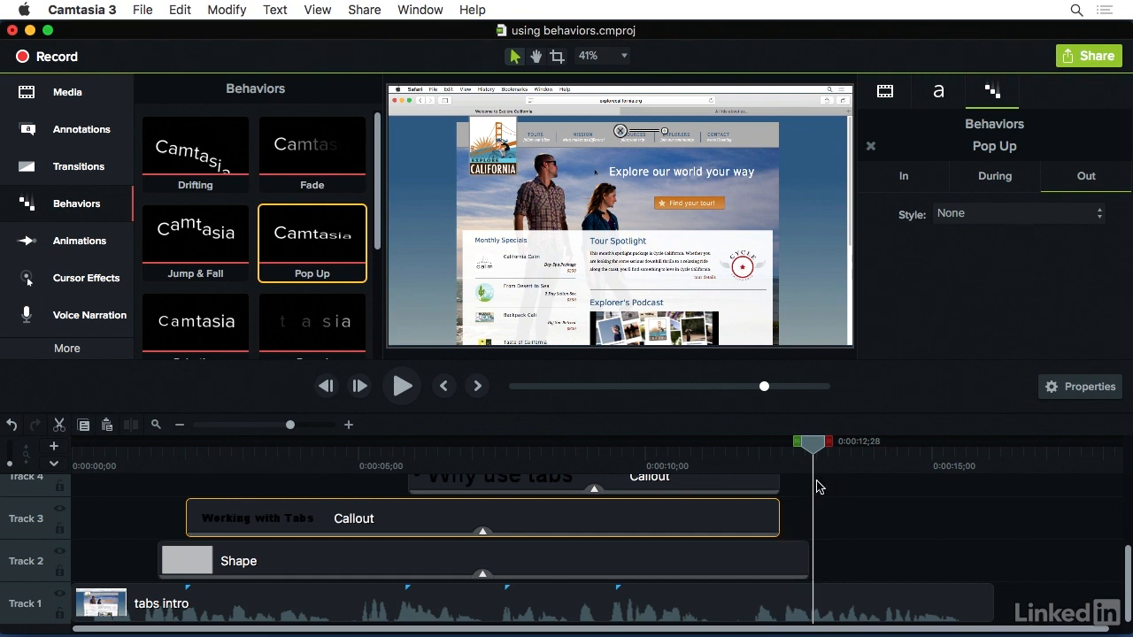
Select the title callout and all the bullet callouts together, leaving out the shape and tabs intro clips
click(792, 531)
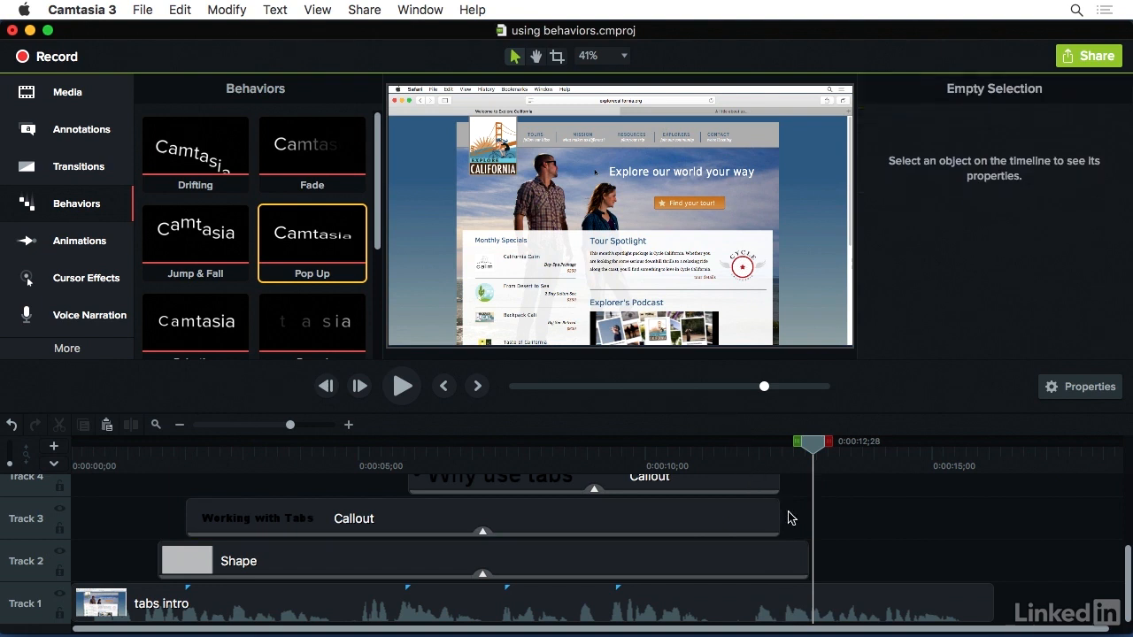
mouse_move(796, 521)
mouse_down()
mouse_move(726, 460)
mouse_move(703, 409)
mouse_move(646, 350)
mouse_up()
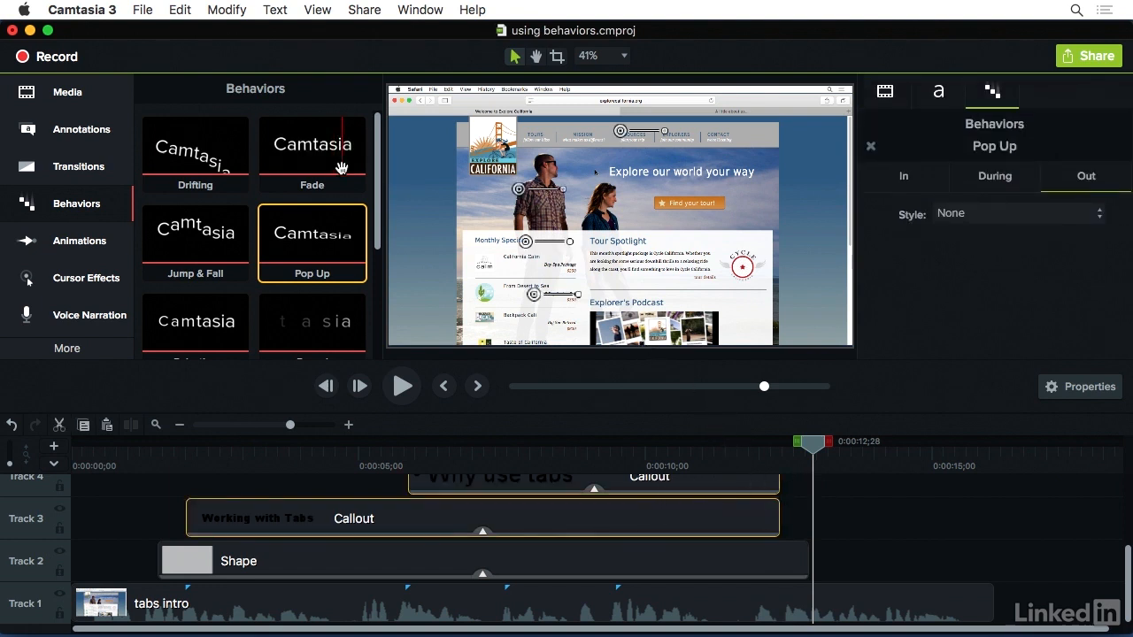
Try the Fade behavior on all selected callouts, preview their ending, and undo it
drag(328, 149, 539, 523)
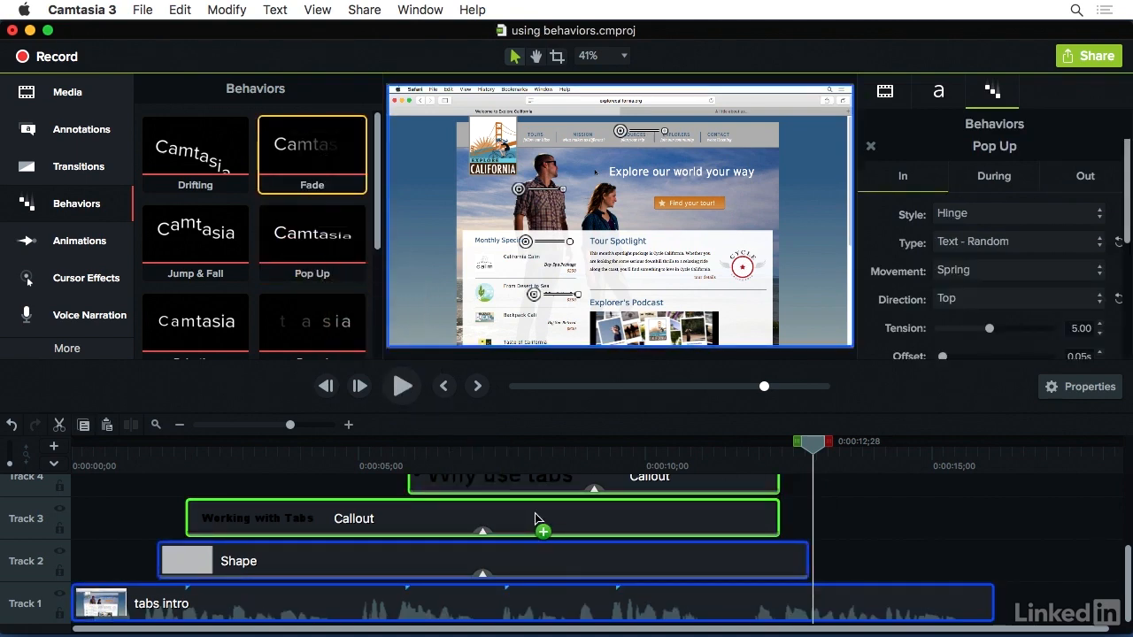
drag(816, 454, 744, 447)
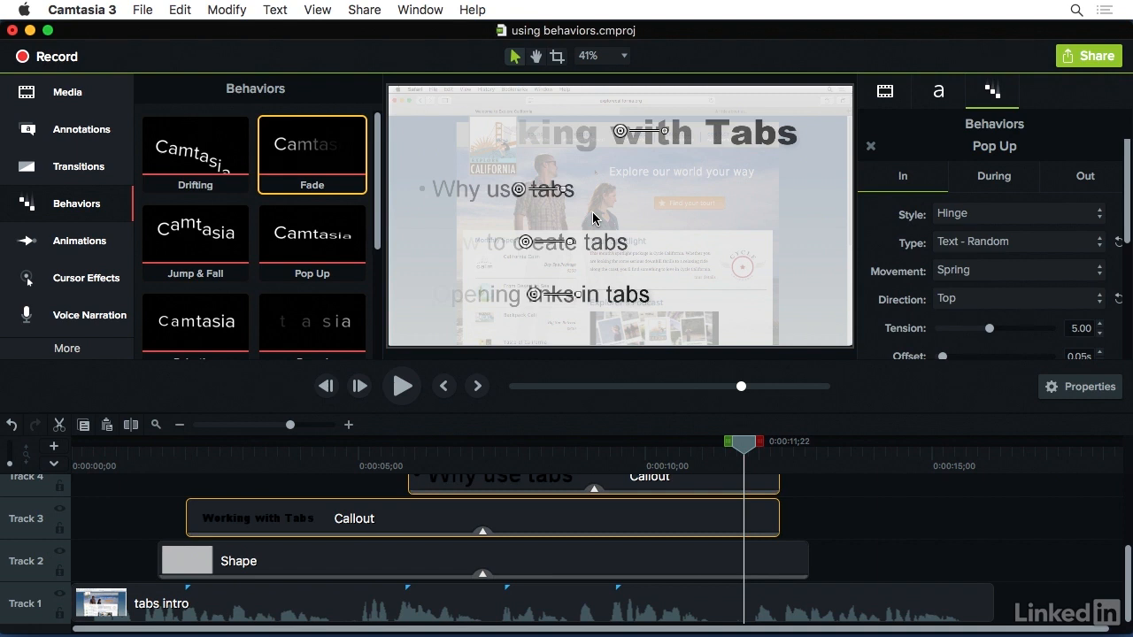
key(super+z)
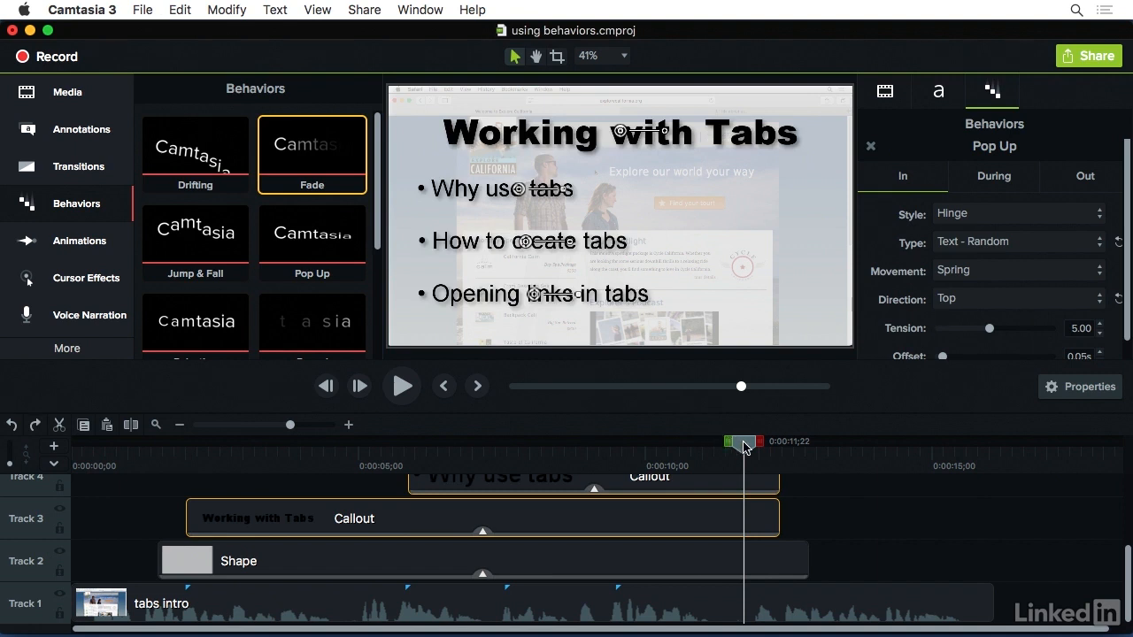
Split all the selected callouts at 0:00:11;09, near their end
drag(743, 446, 713, 452)
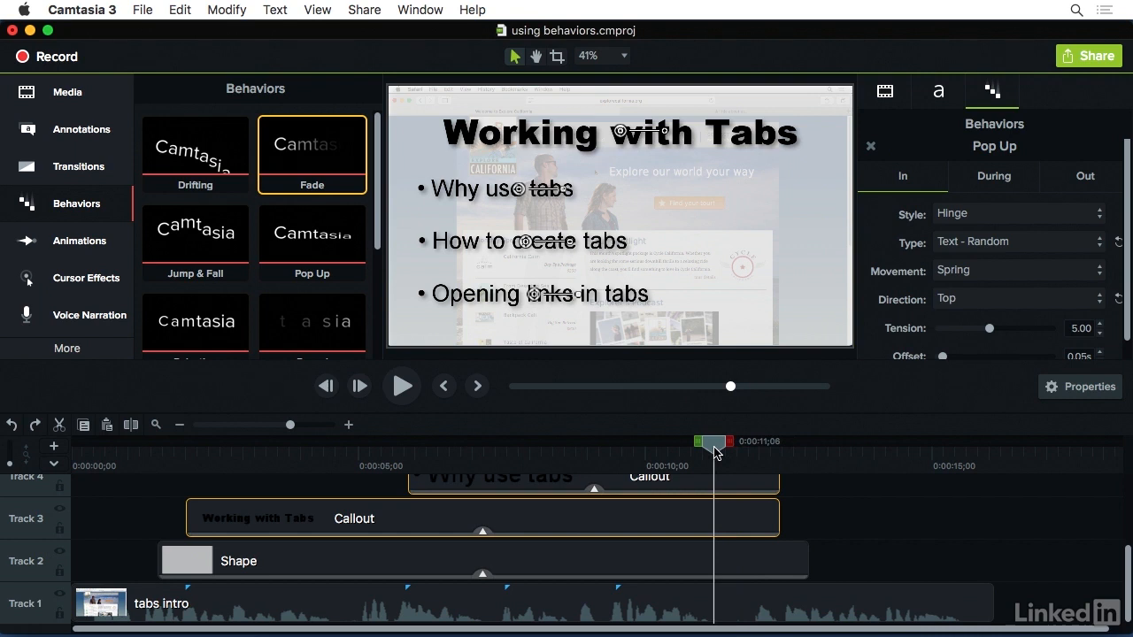
drag(714, 451, 719, 453)
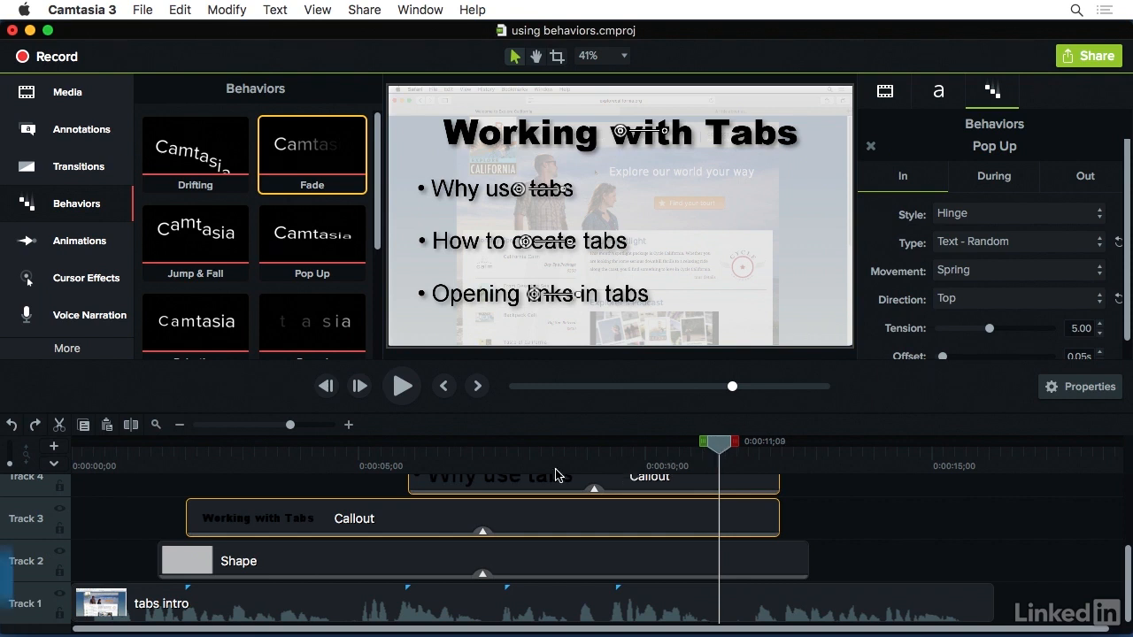
click(132, 426)
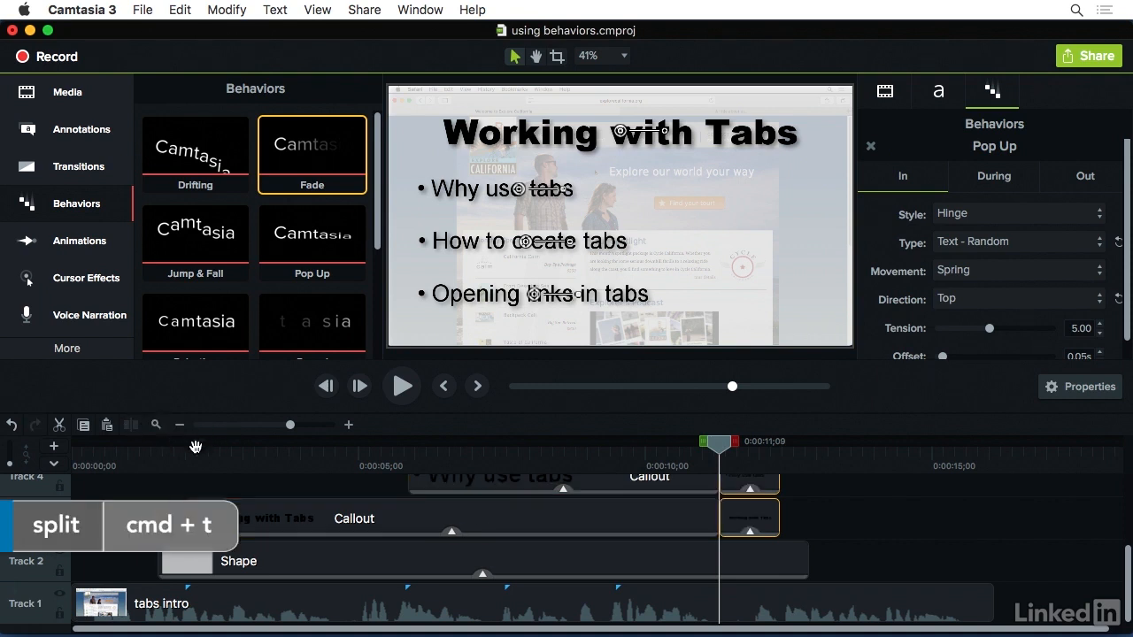
Inspect the Out settings of the Fade behavior on the Shape clip
click(788, 576)
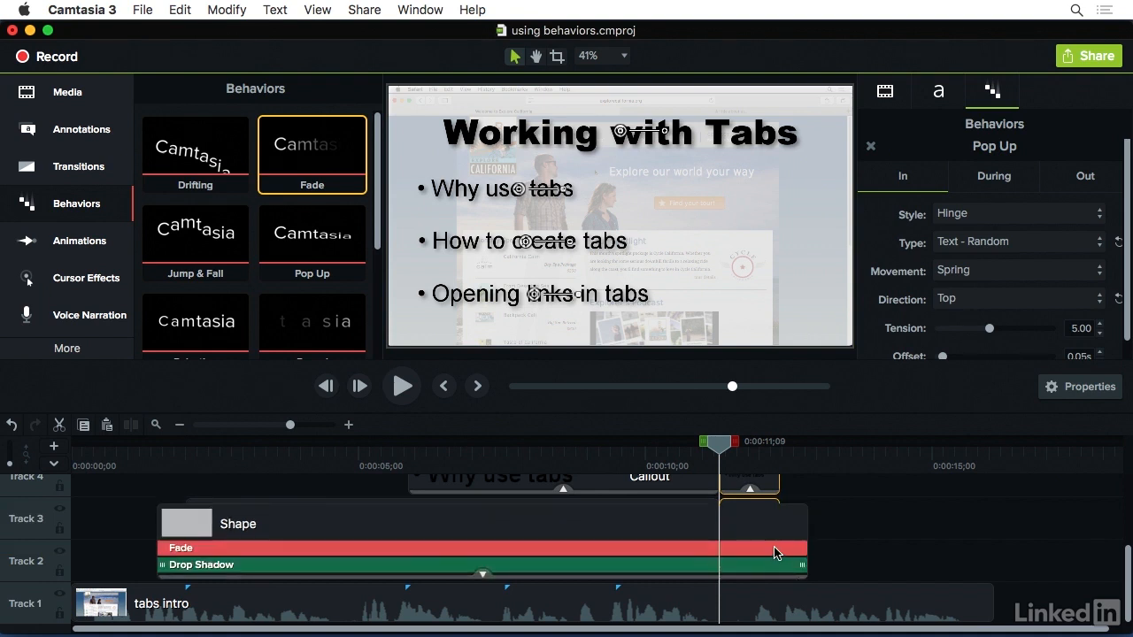
click(774, 553)
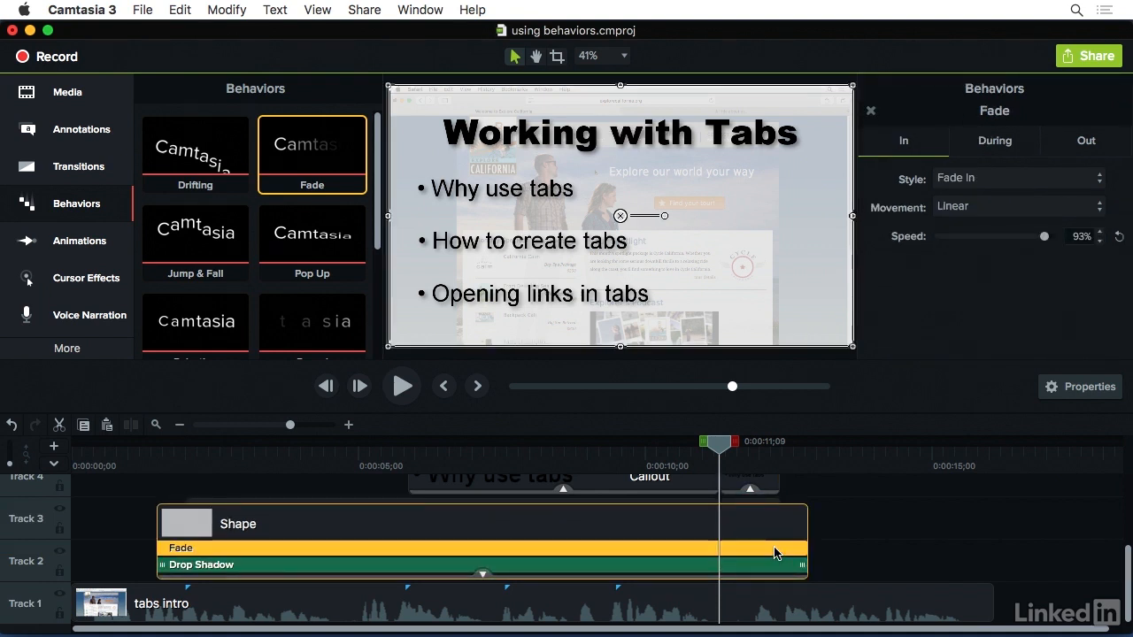
click(1107, 146)
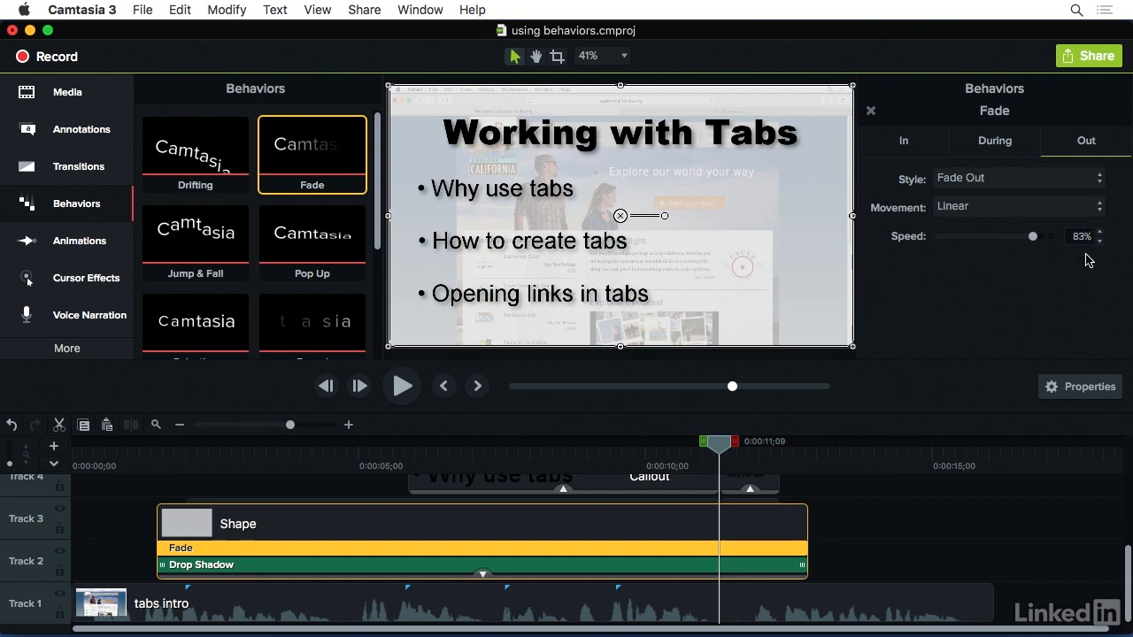
click(749, 577)
Select the short end segments of the title and bullet callouts together and apply the Fade behavior to them
click(828, 515)
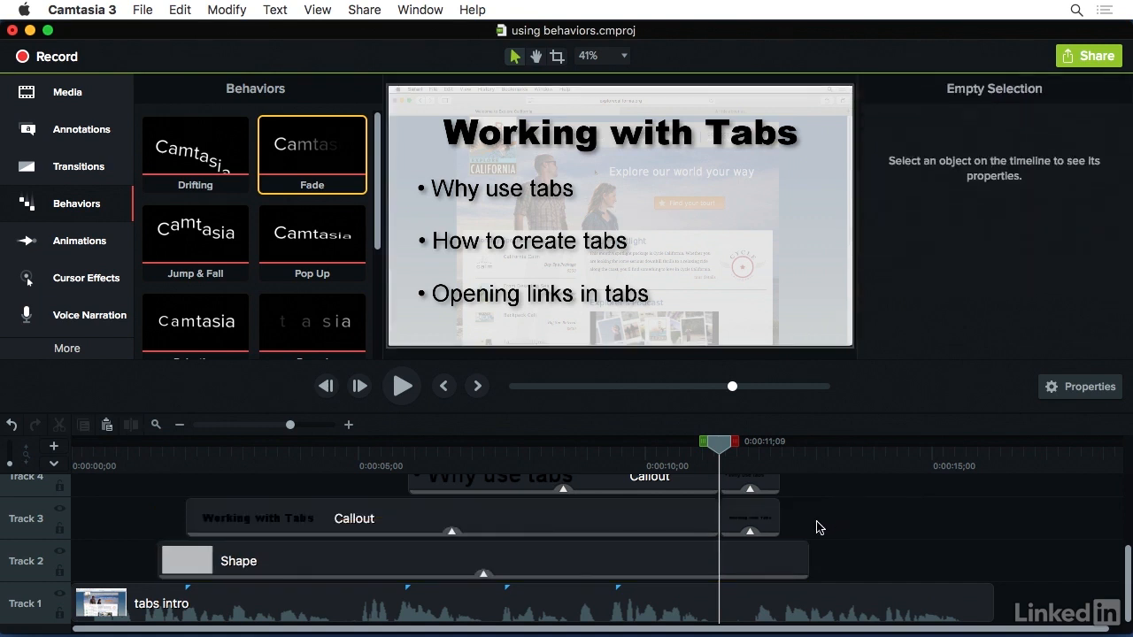
drag(815, 521, 761, 409)
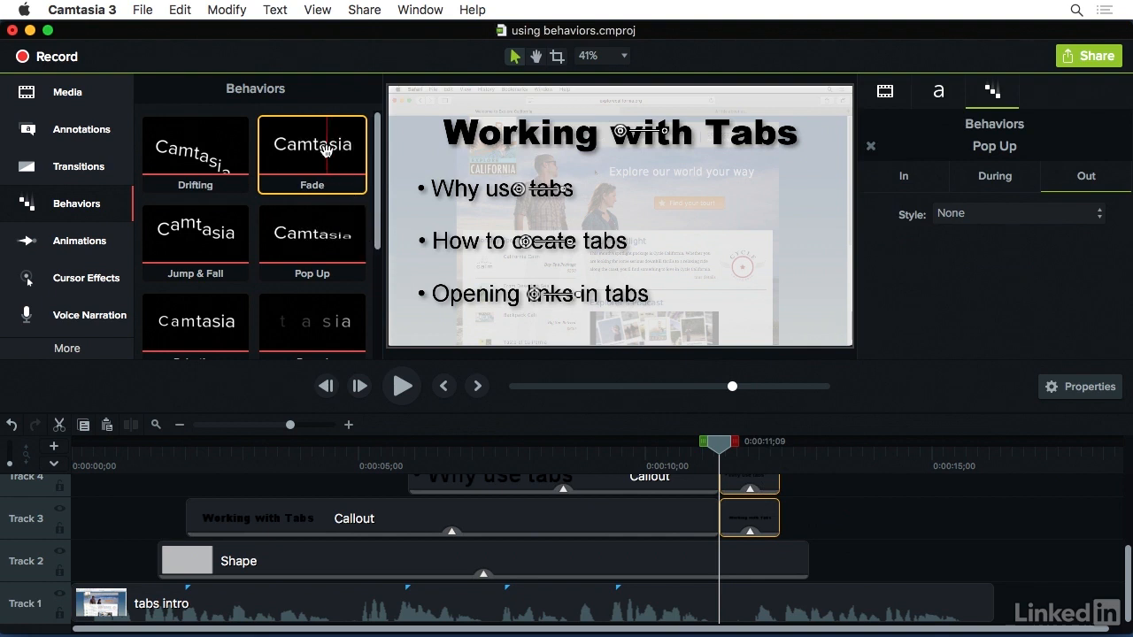
drag(305, 152, 749, 504)
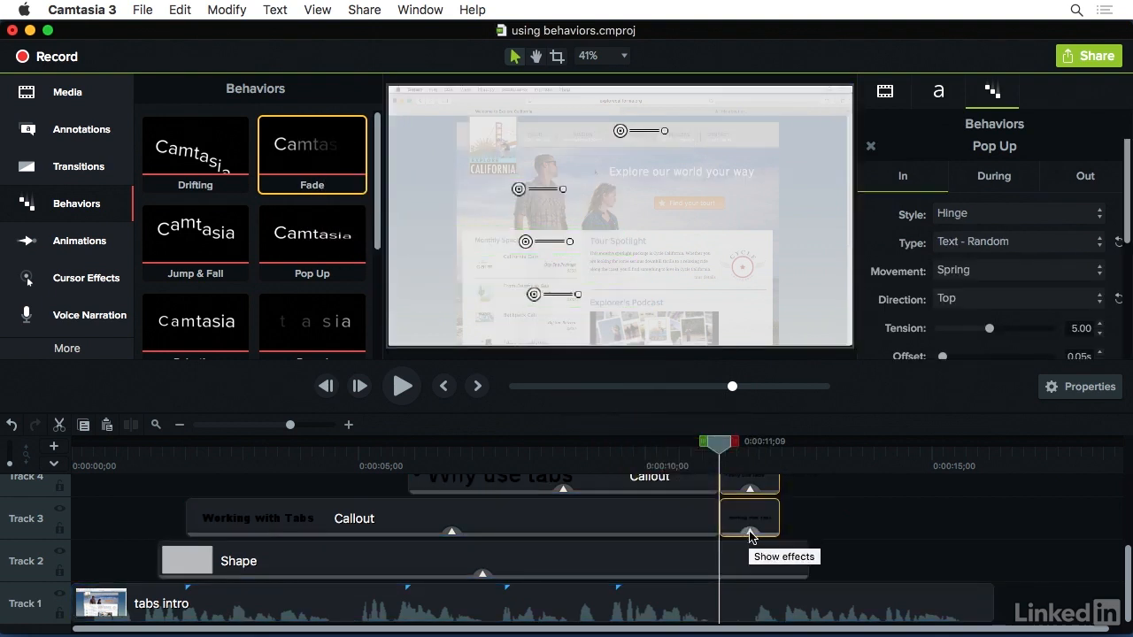
Set the In style of the Fade behavior to None on the title callout's end segment
click(751, 531)
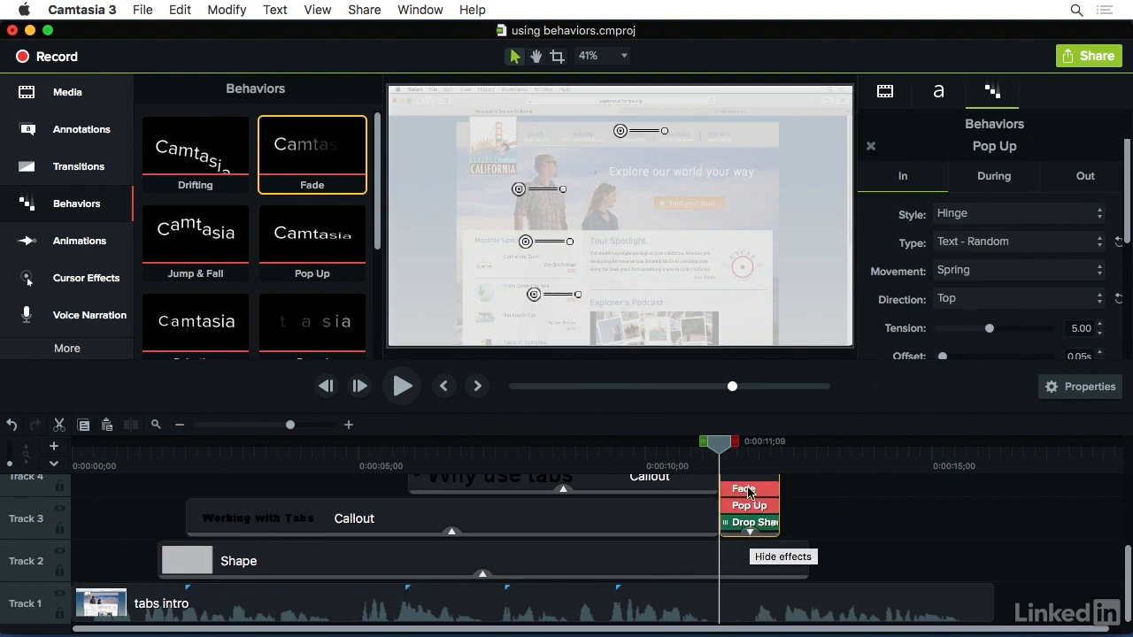
click(742, 490)
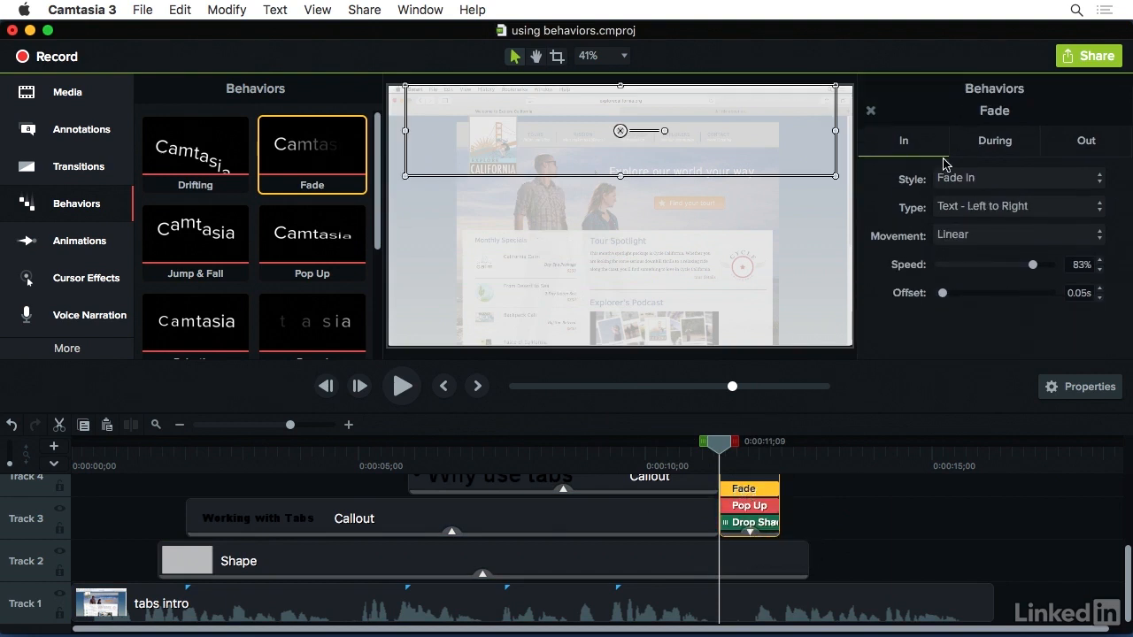
click(991, 180)
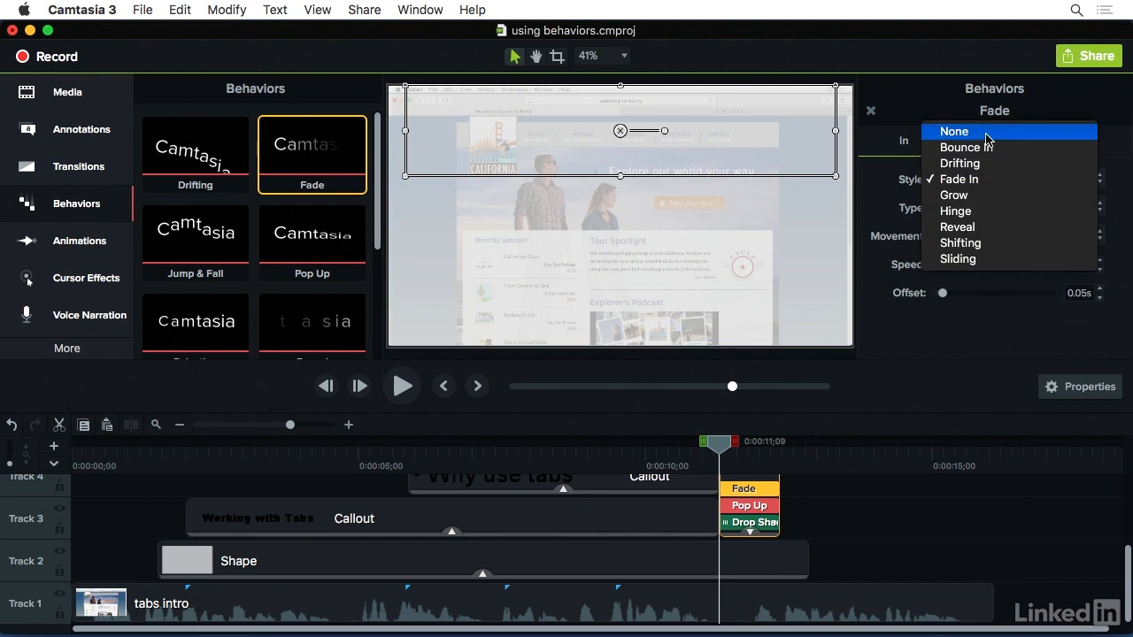
click(954, 131)
click(749, 506)
Set the Fade behavior's In style to None on the three bullet callouts' end segments, and scrub through their ending to 0:00:12;19
scroll(801, 507, up, 3)
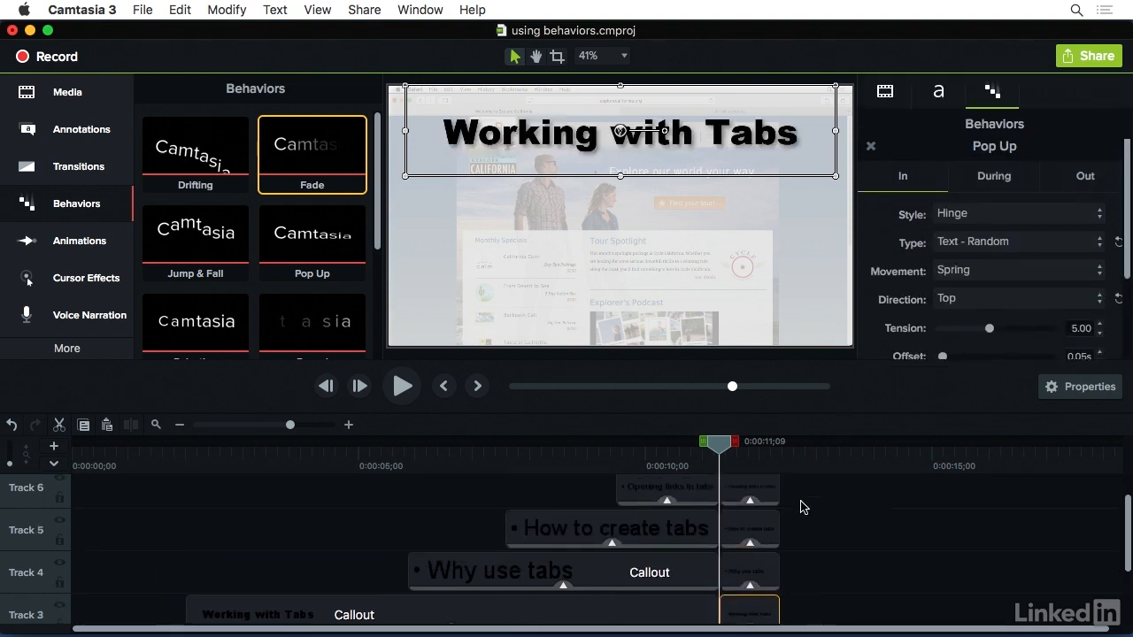
click(750, 590)
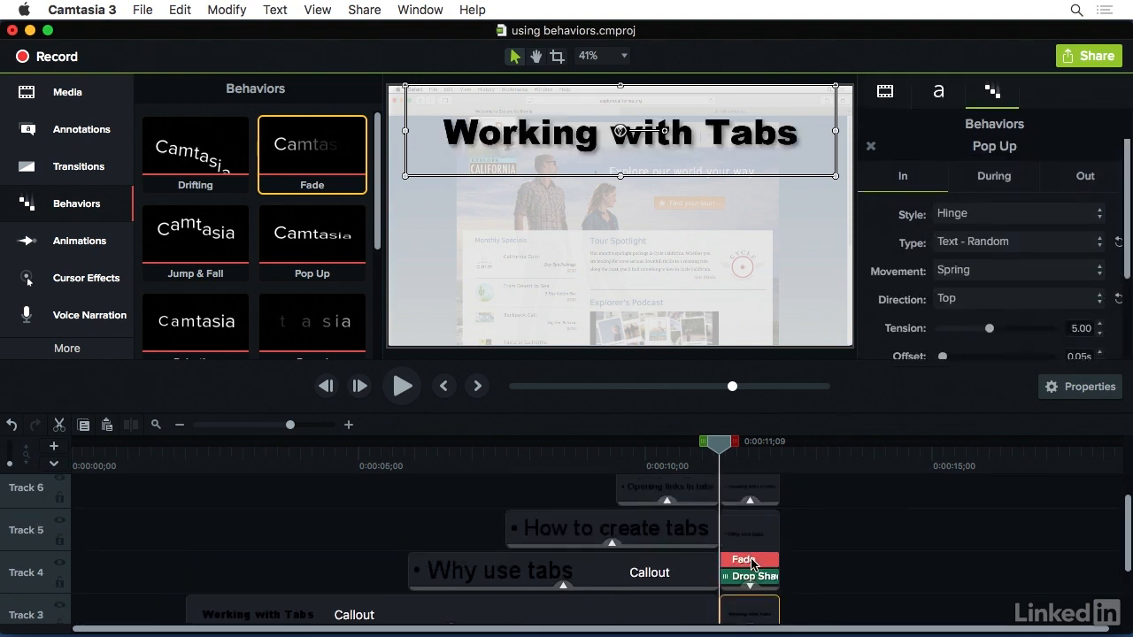
click(749, 558)
click(970, 183)
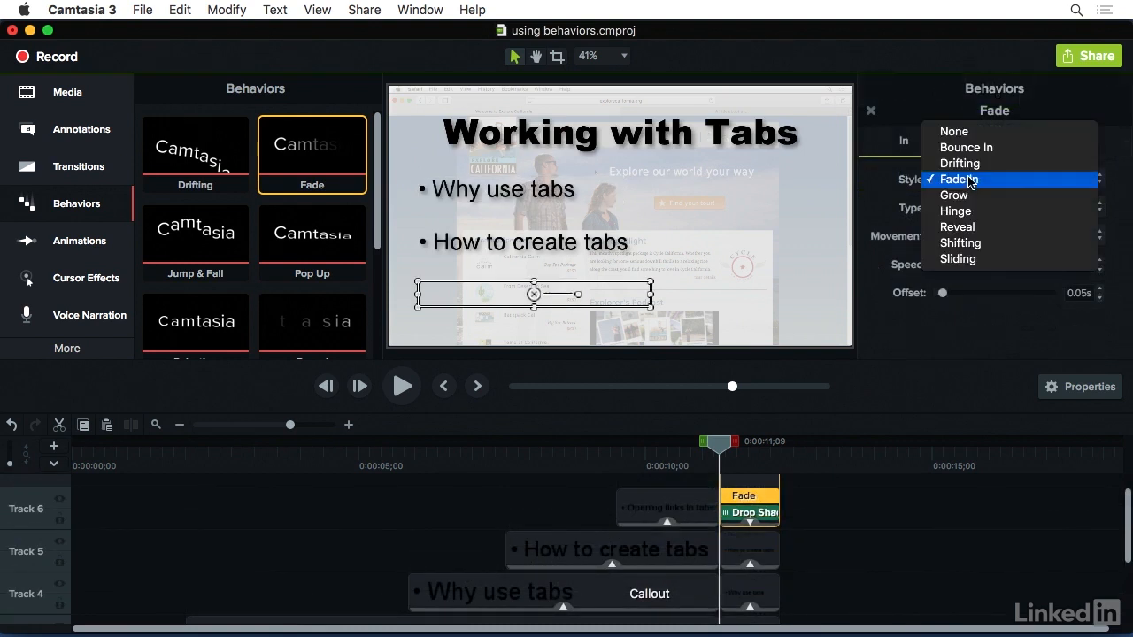
click(957, 131)
scroll(865, 539, down, 2)
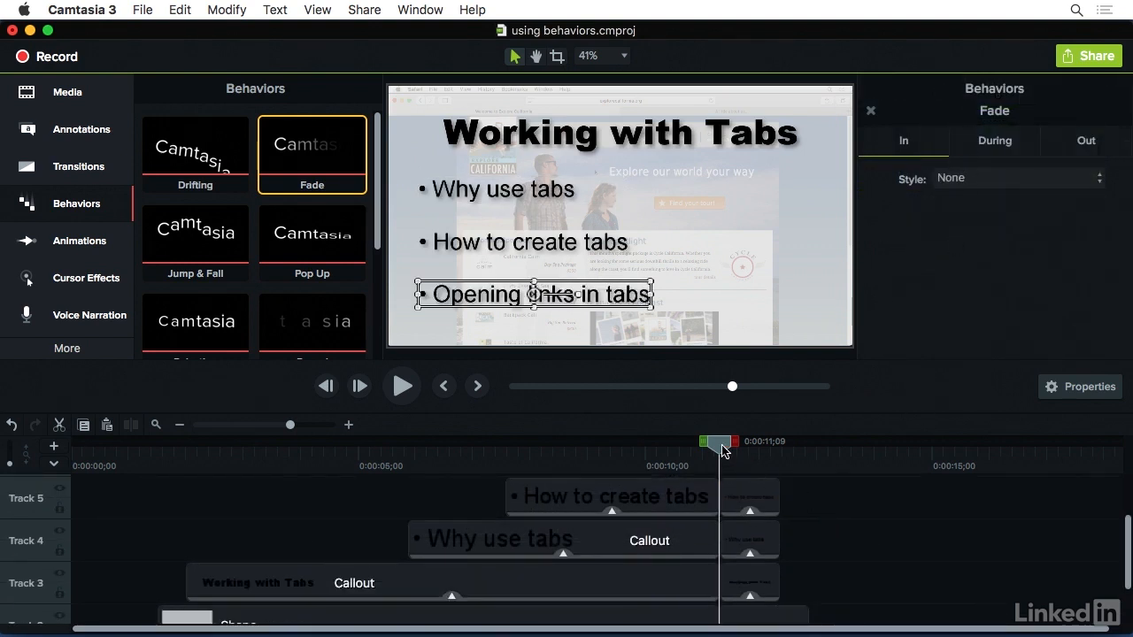
drag(723, 451, 800, 478)
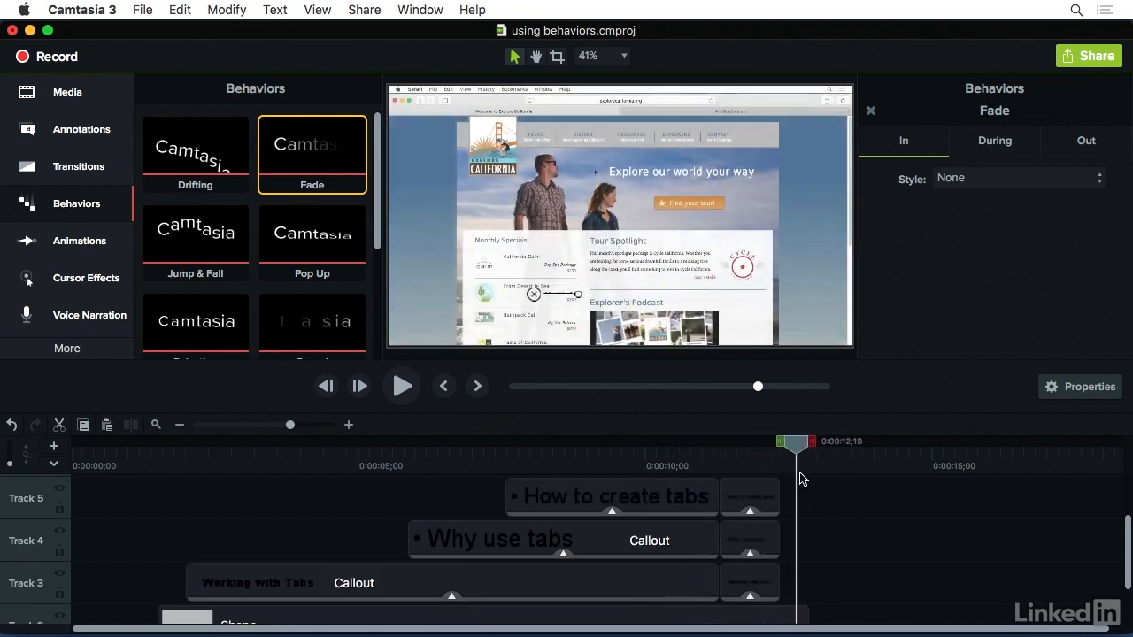
Delete the Pop Up behavior from the title callout's end segment, keeping its Fade behavior
click(750, 599)
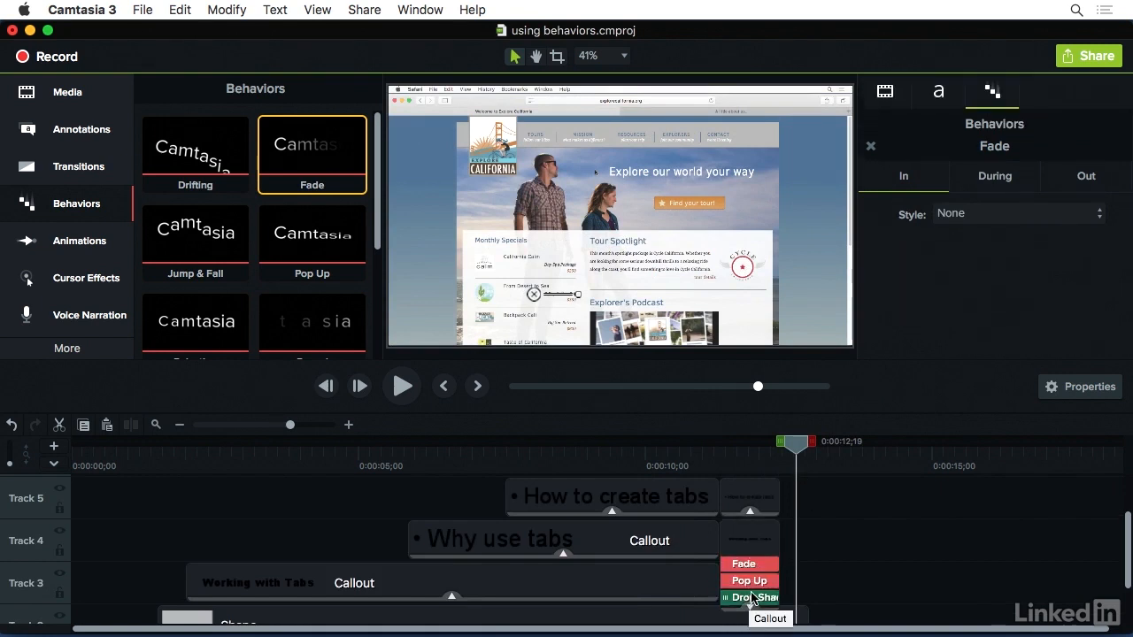
click(751, 582)
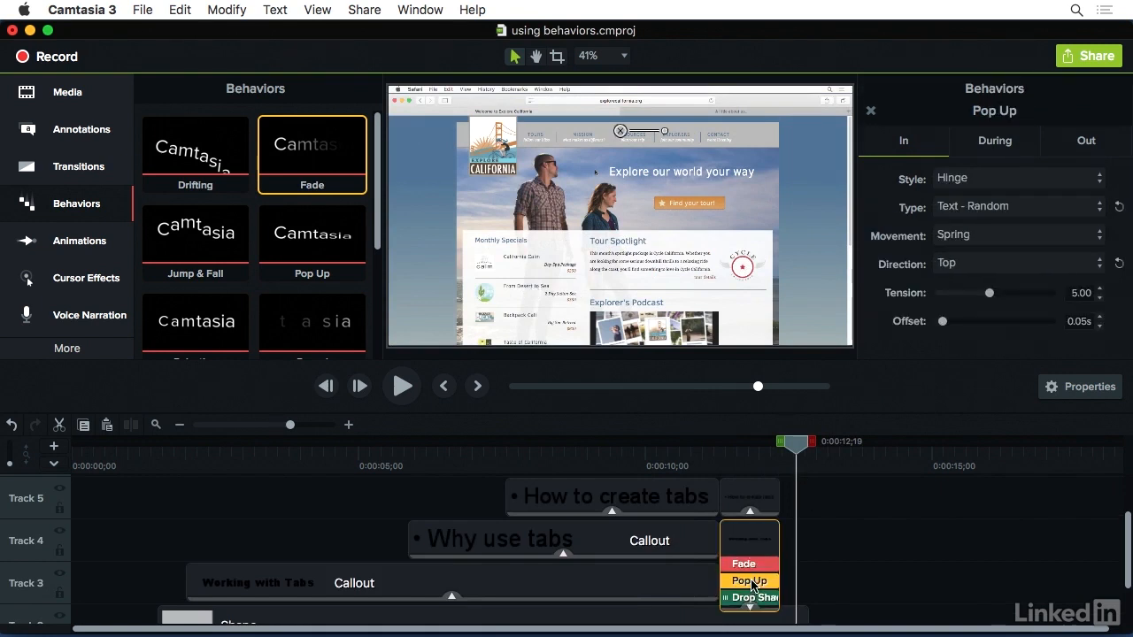
key(Delete)
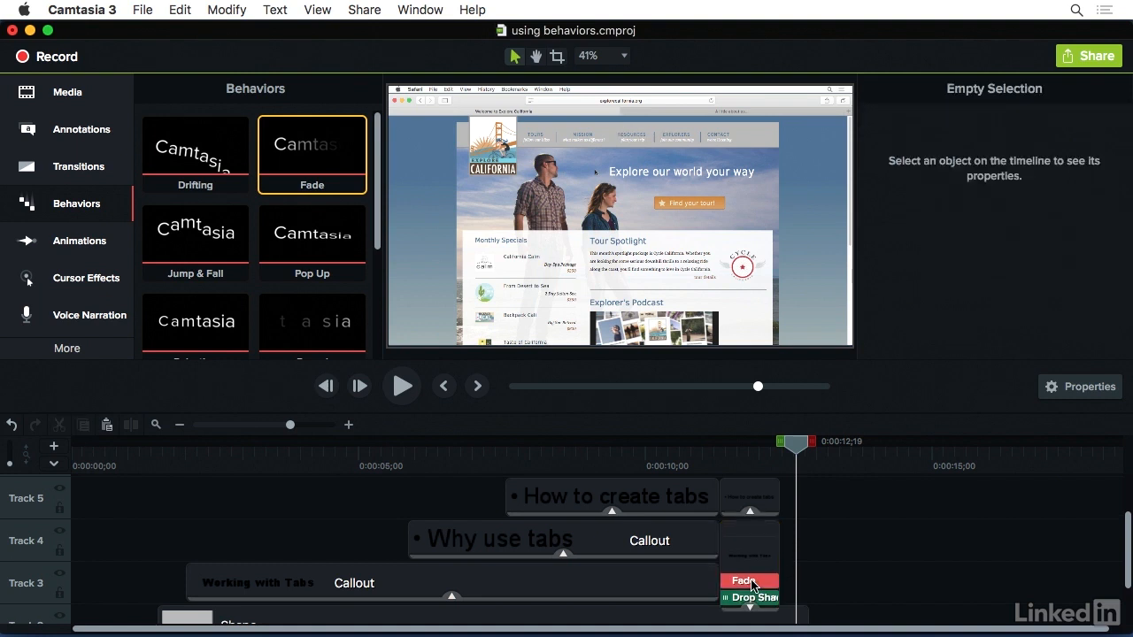
click(749, 607)
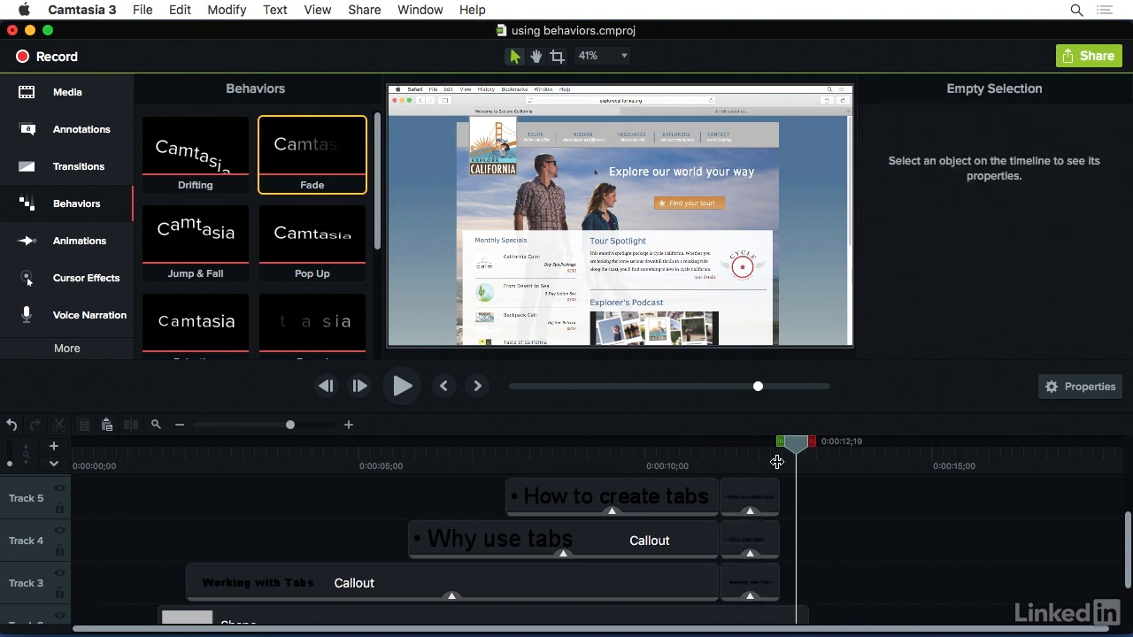
Play the timeline from 0:00:00;00 through the end of the slide to check all the behaviors
click(80, 464)
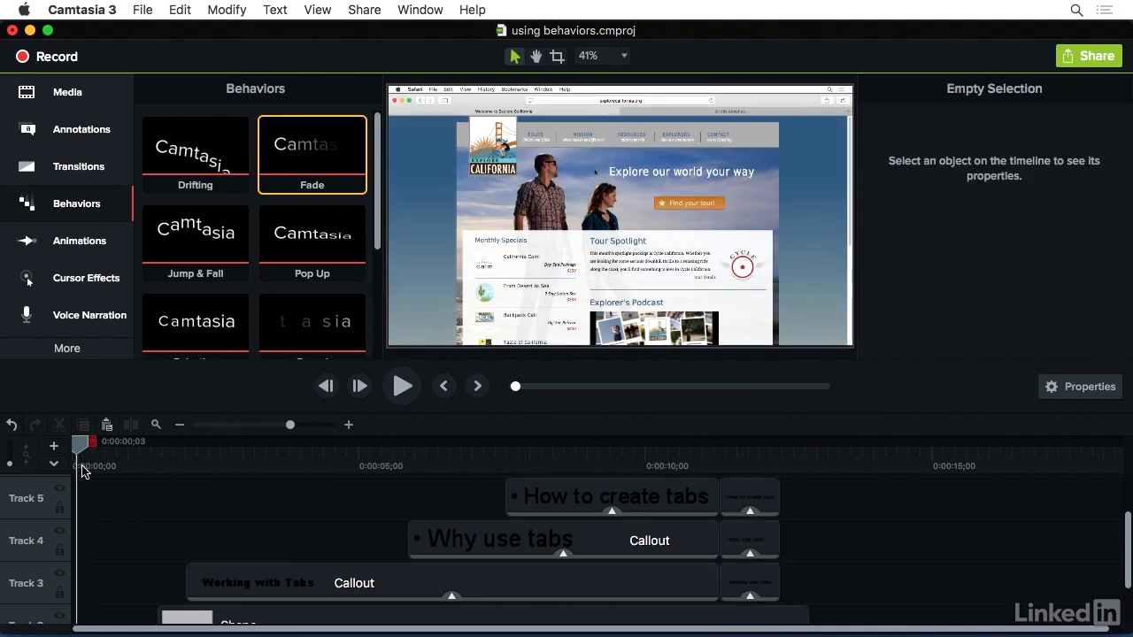
scroll(87, 500, down, 2)
drag(81, 445, 53, 449)
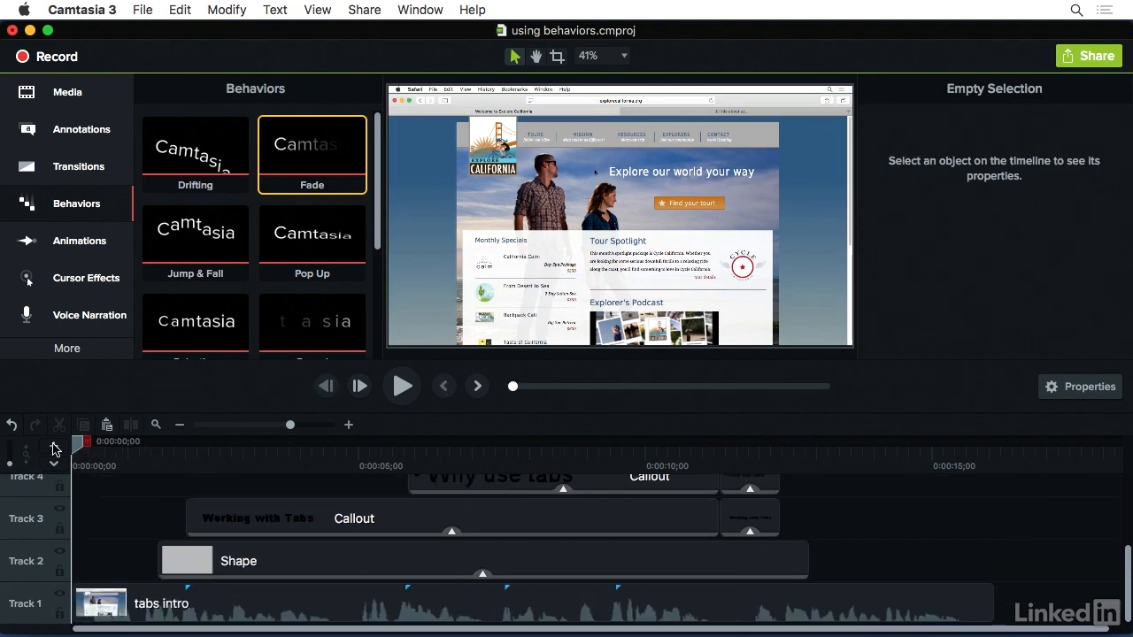
click(400, 386)
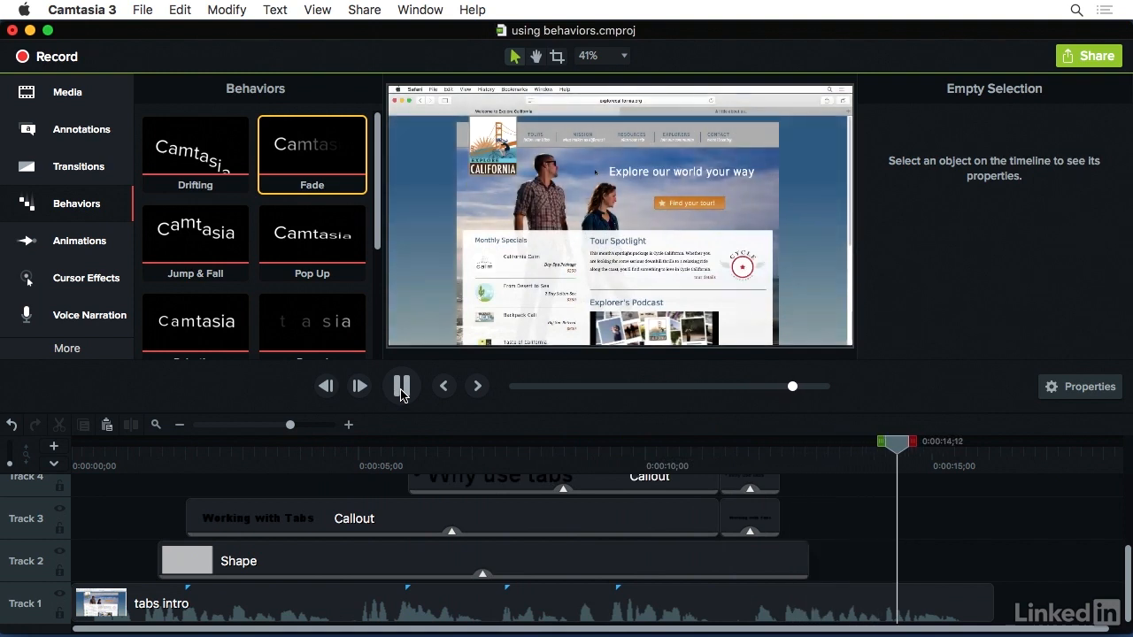
click(401, 388)
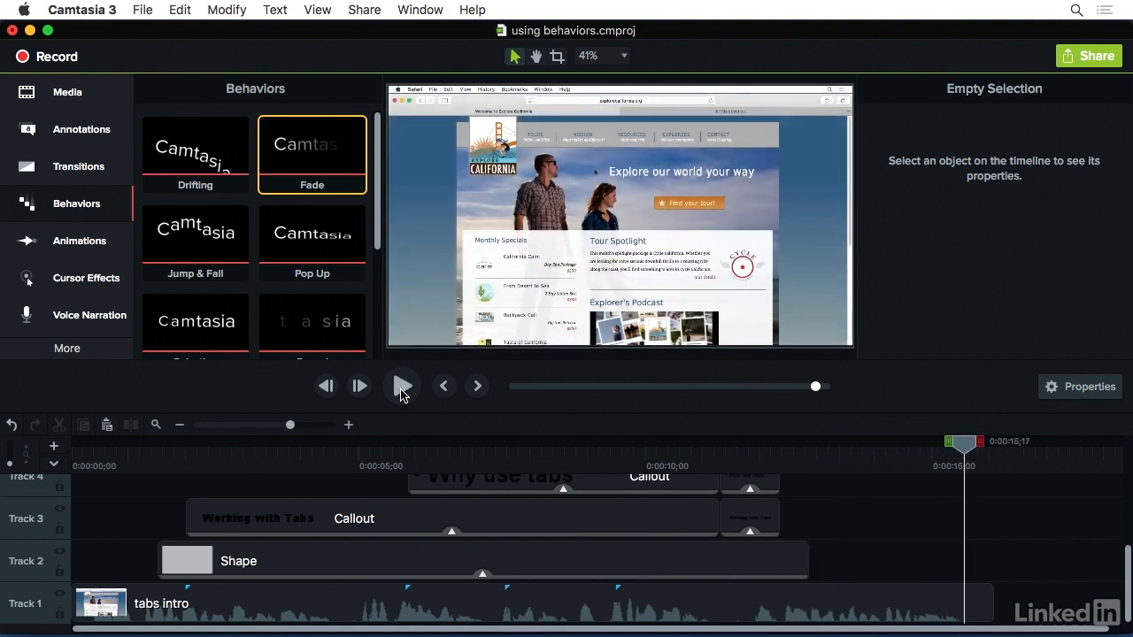